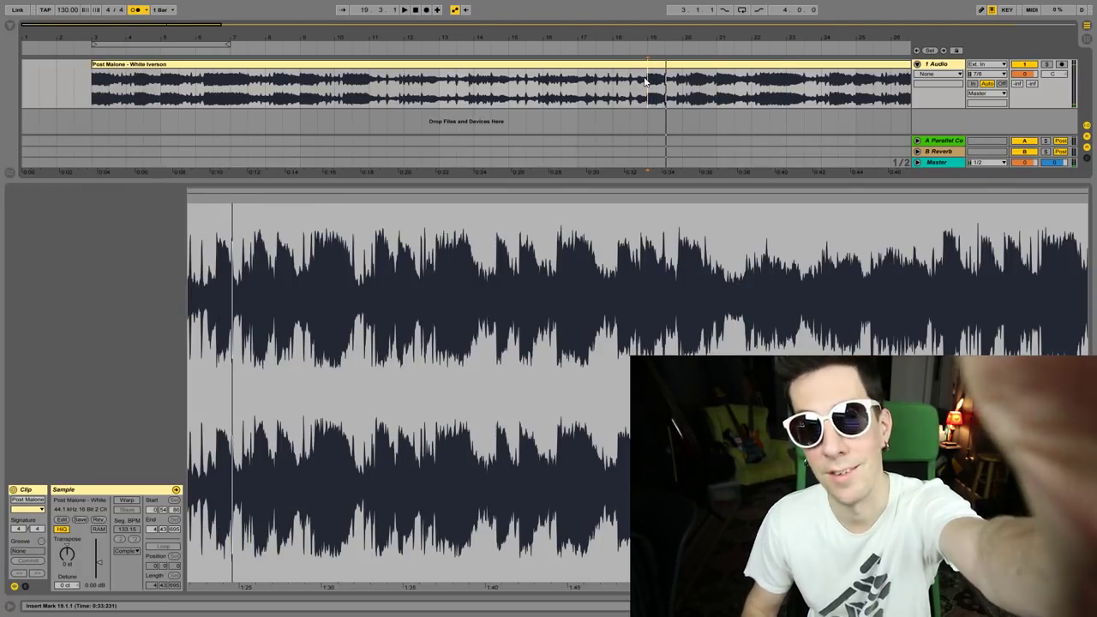
Line up the White Iverson reference clip with bar 3 and consolidate it.
scroll(108, 77, "right", 5)
left_click(107, 77)
left_click_drag(43, 78, 127, 65)
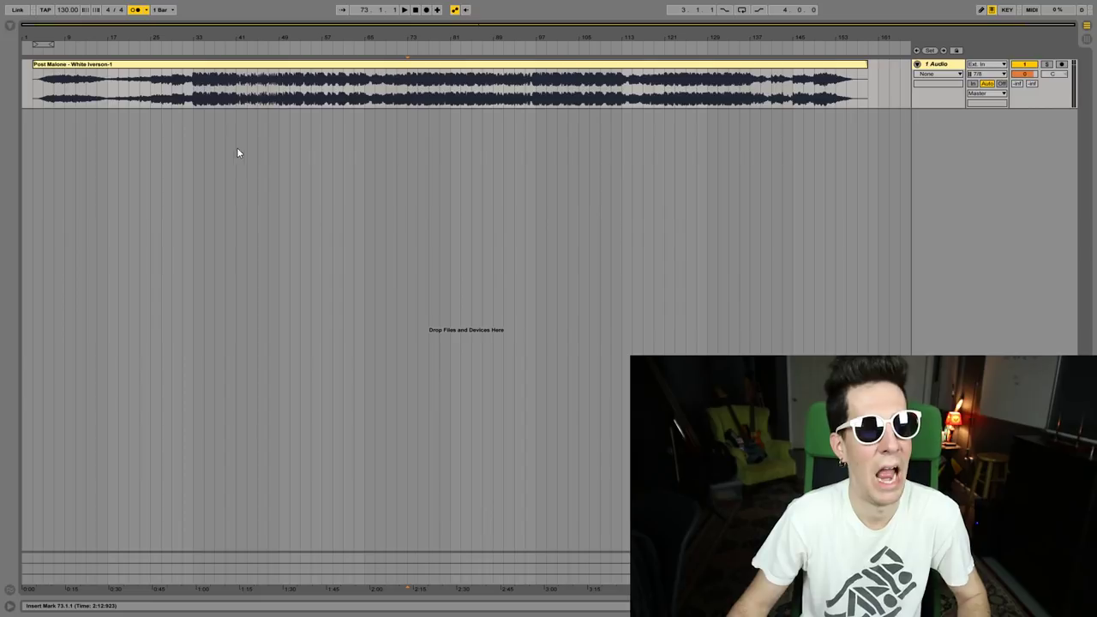
Audition the reference song around bar 33 and place Kick 808 Thud.wav on the second audio track at bar 33.
left_click(200, 88)
key("space")
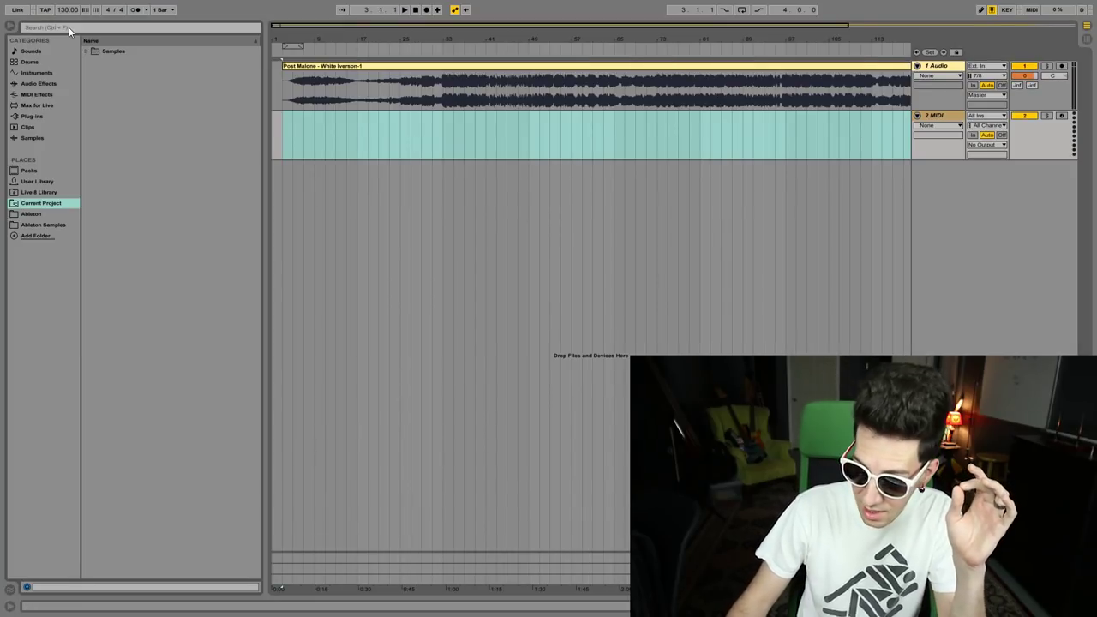
left_click(553, 87)
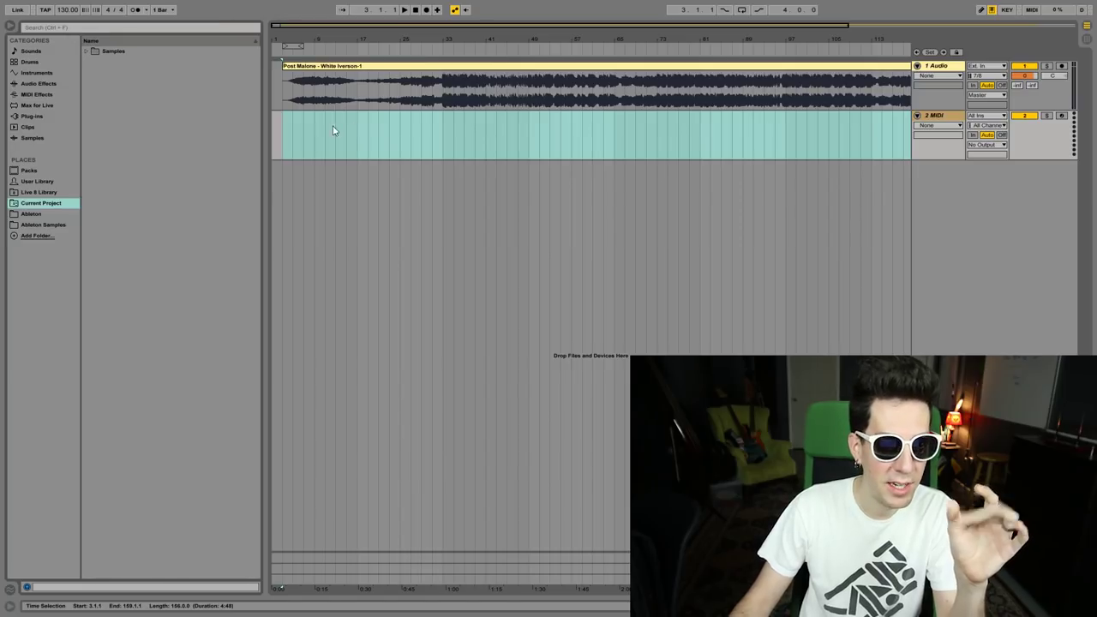
left_click(446, 127)
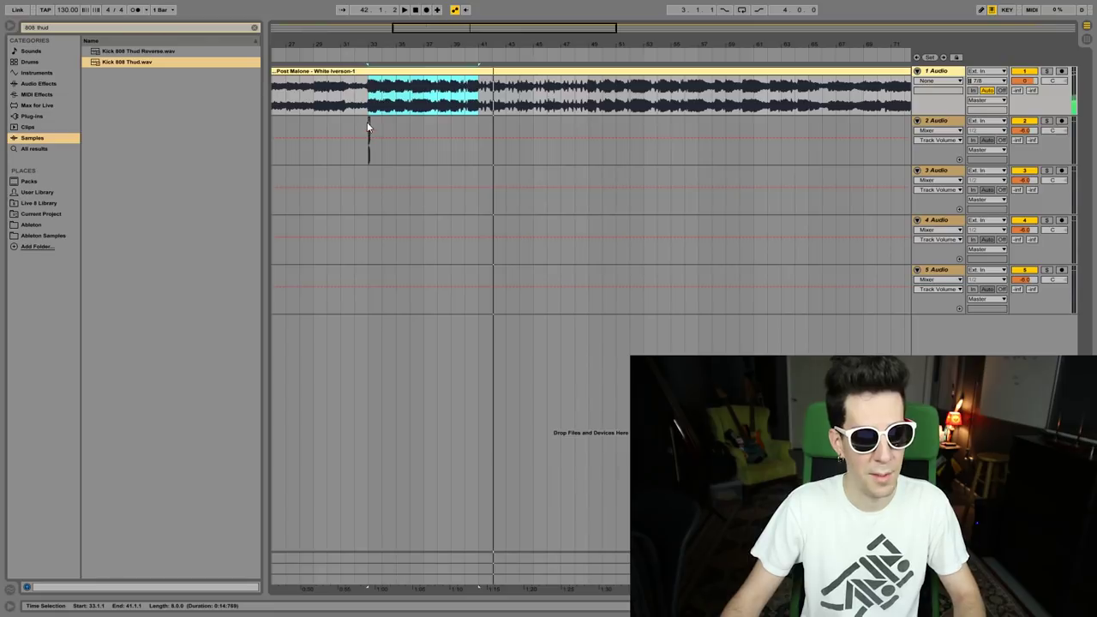
left_click(254, 29)
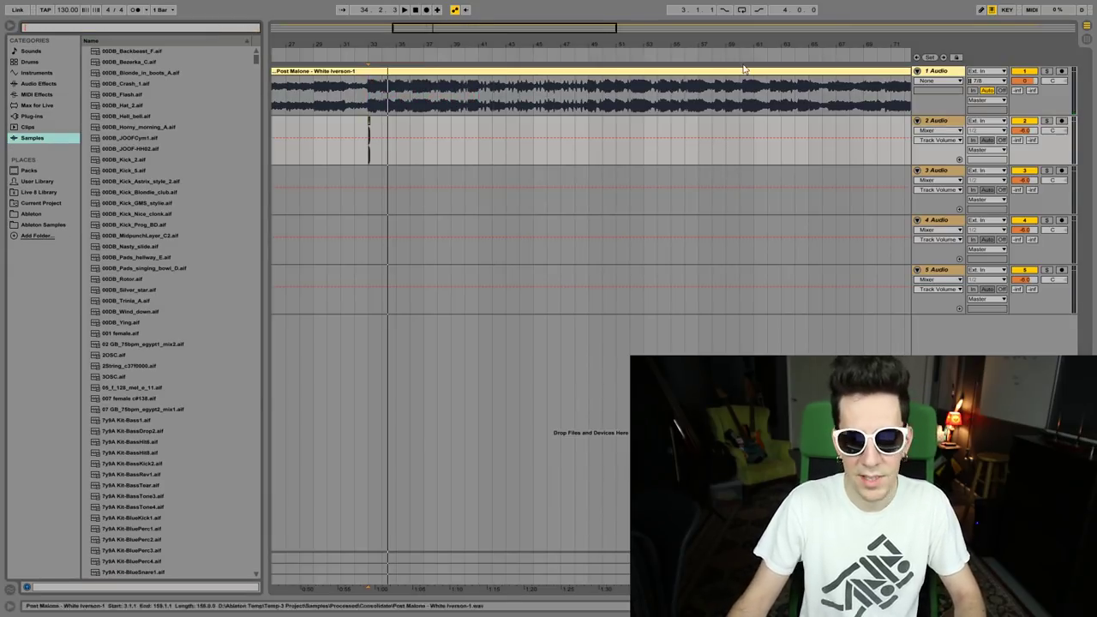
Pick Hat_Closed_06.wav from the Hats & Cymbals samples and repeat it on the HATS track from bar 33 to 41.
left_click(122, 248)
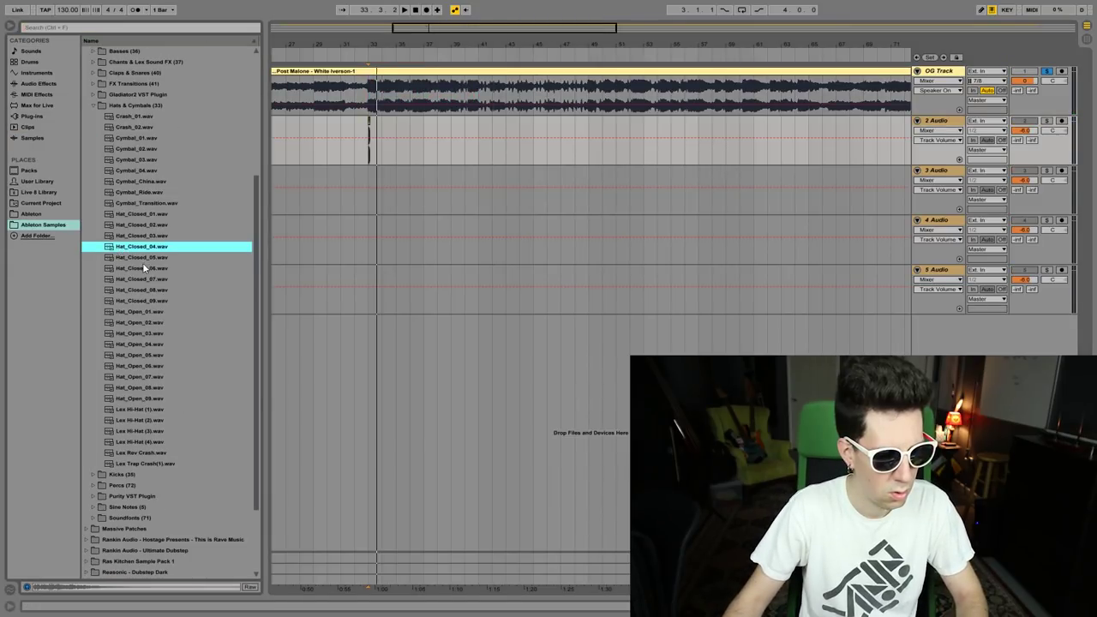
key("Down")
key("Down")
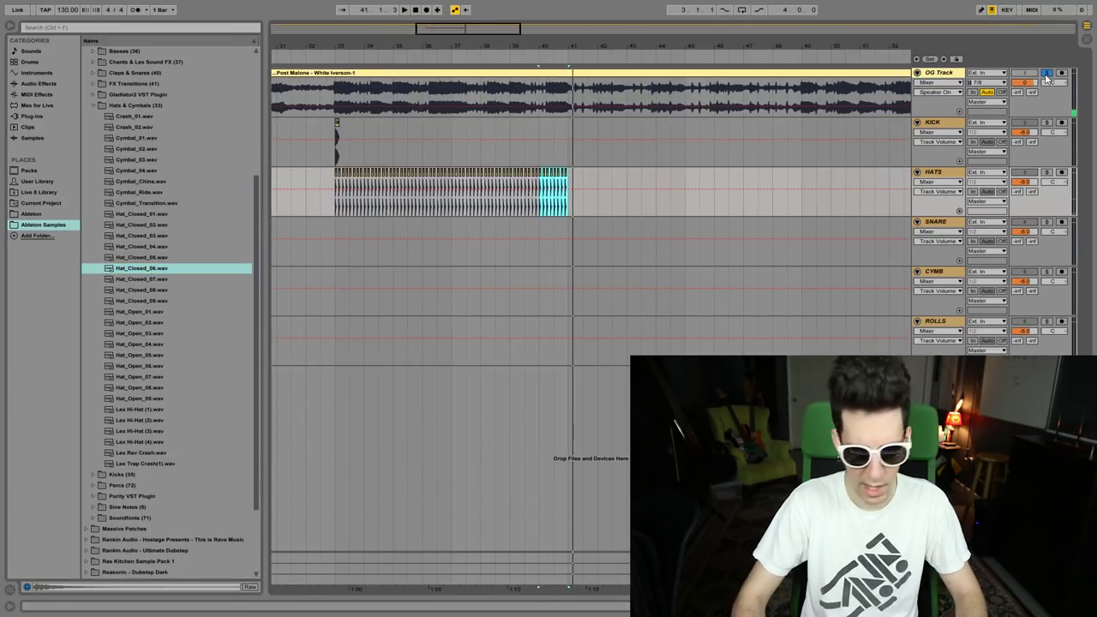
Play the drum tracks, then solo the OG Track to compare it from bar 33.
key("space")
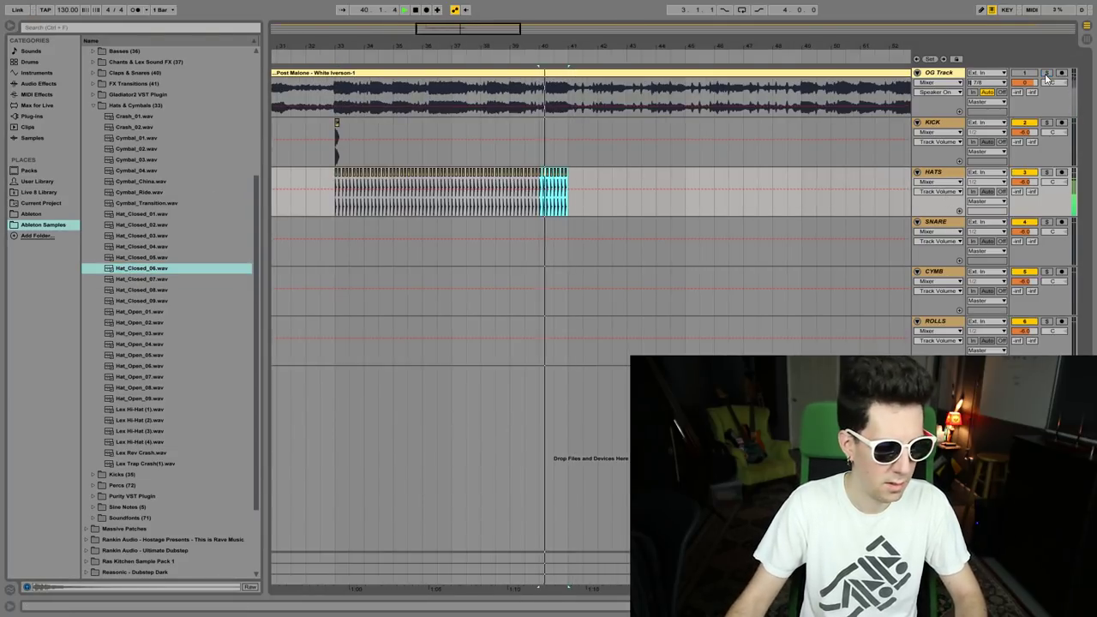
left_click(336, 154)
key("space")
left_click(1047, 73)
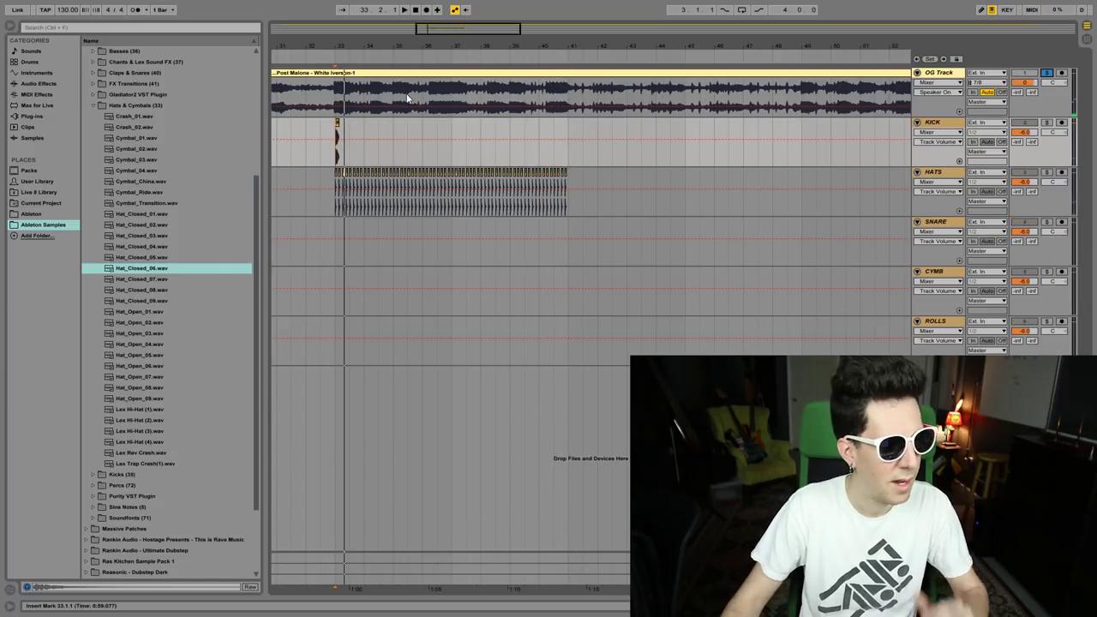
Place Snare_Clap_02.wav from the Claps & Snares samples on the SNARE track in bar 33, with Snap_02.wav on a SNAP track below.
scroll(135, 263, "up", 2)
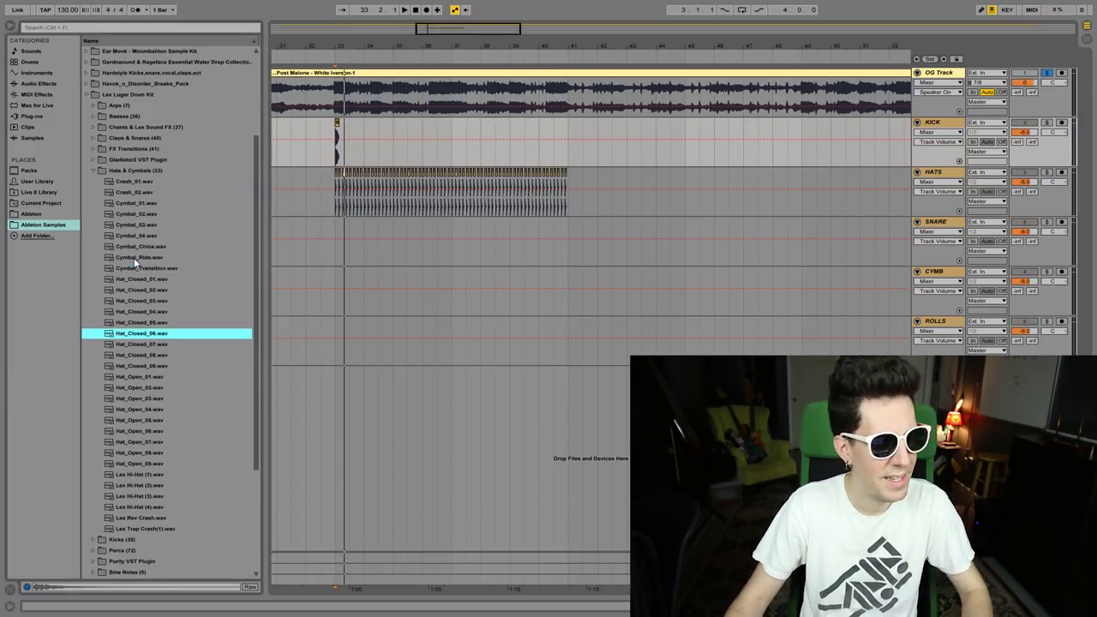
left_click(95, 170)
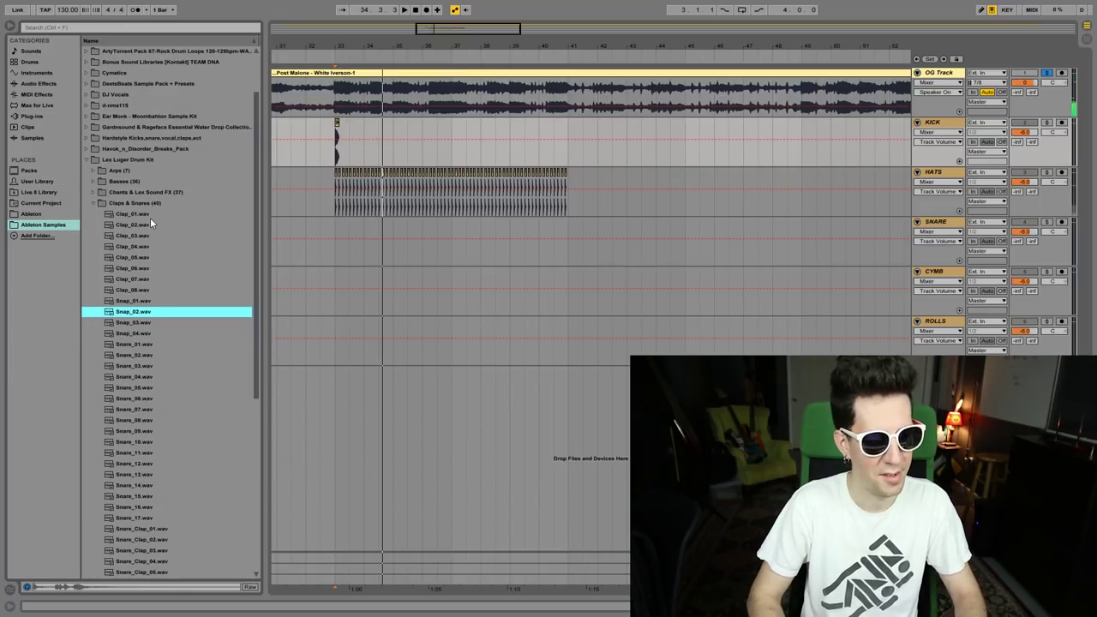
scroll(150, 218, "down", 5)
left_click_drag(141, 420, 943, 225)
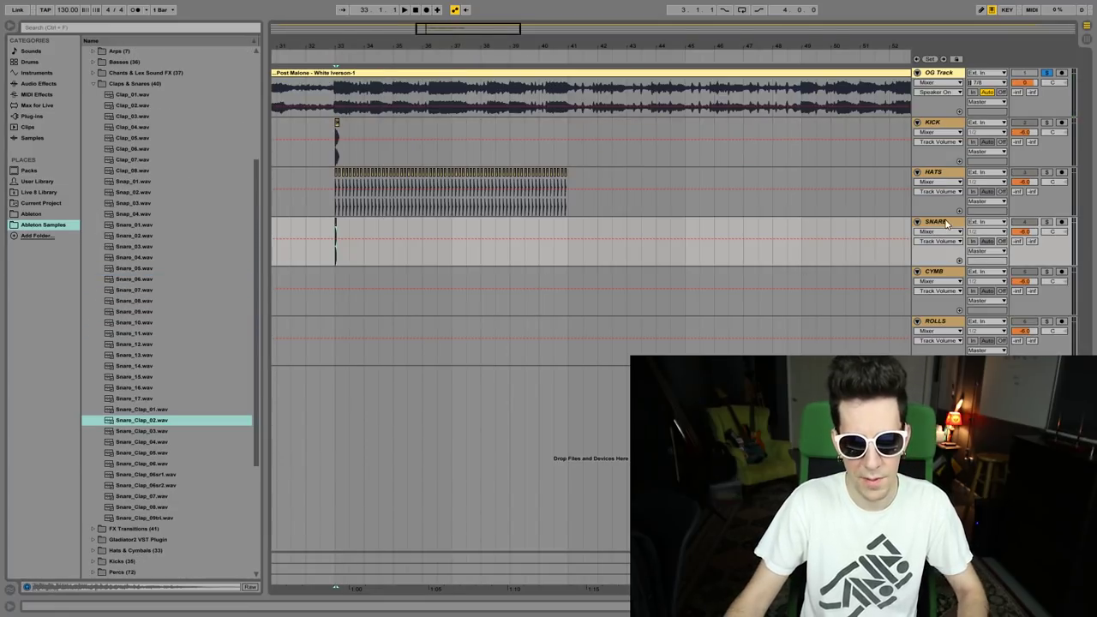
key("ctrl+d")
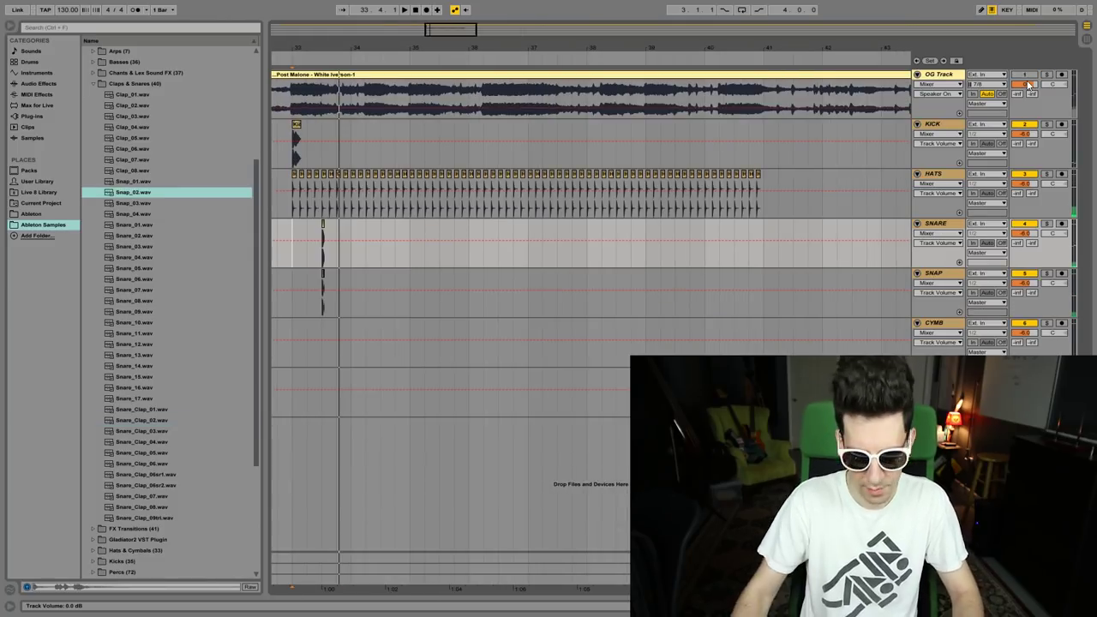
key("Tab")
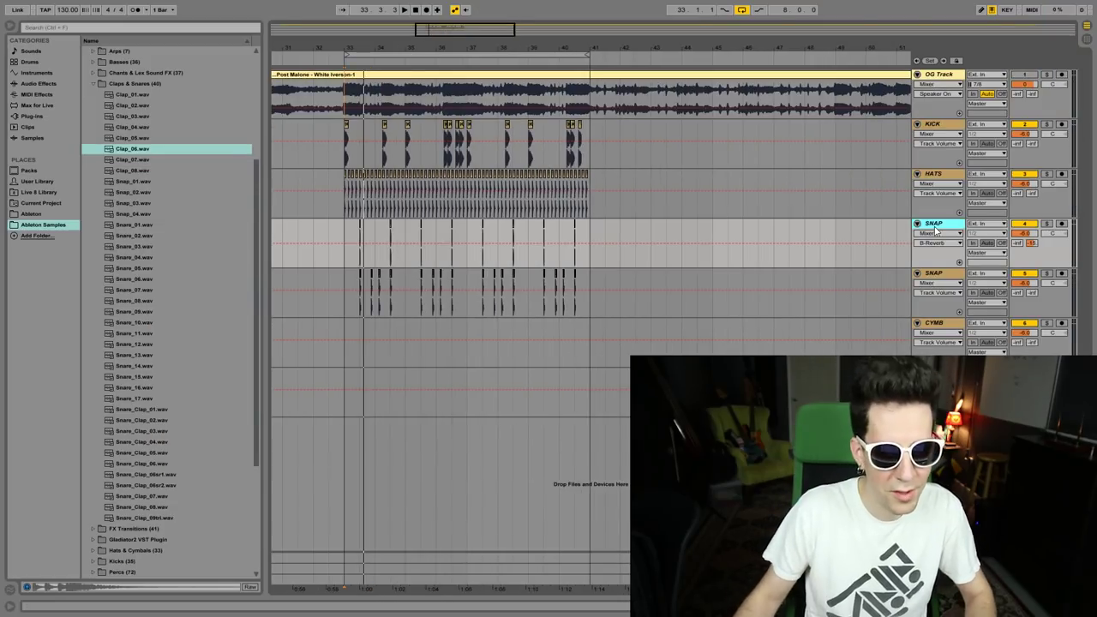
Duplicate the upper SNAP track and select the top copy's clips from bar 33 to 41.
right_click(936, 244)
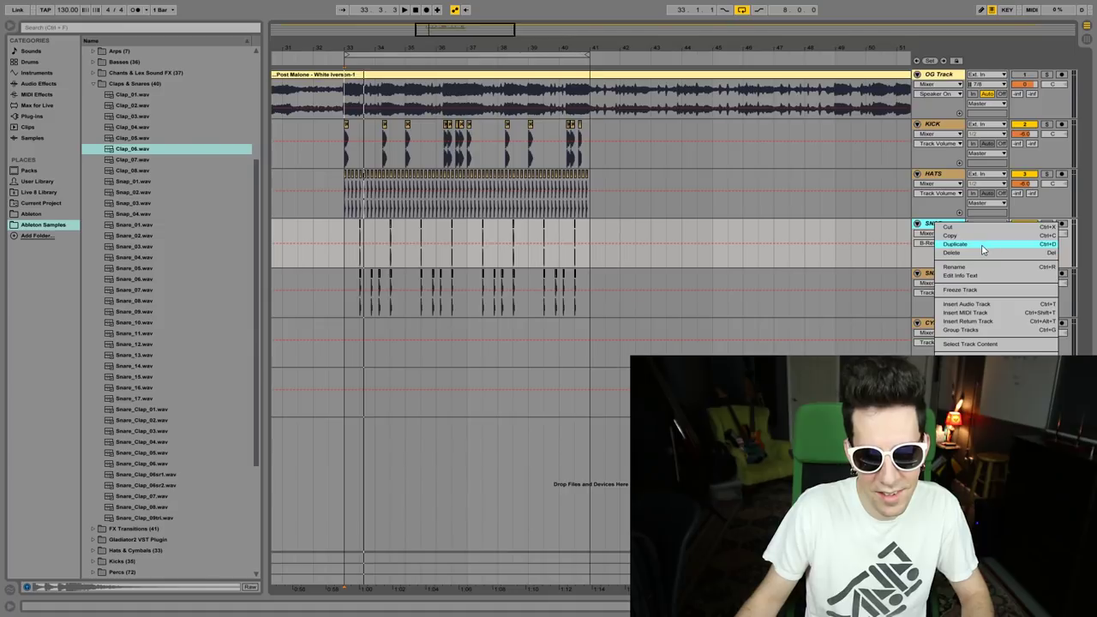
left_click(975, 244)
left_click(948, 230)
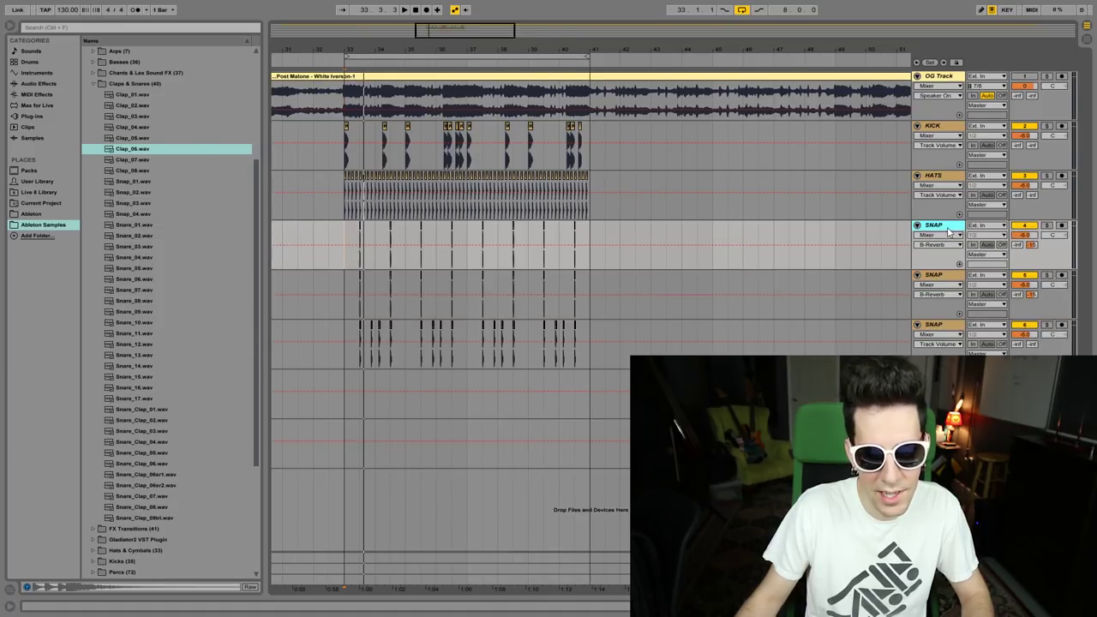
left_click_drag(635, 247, 344, 247)
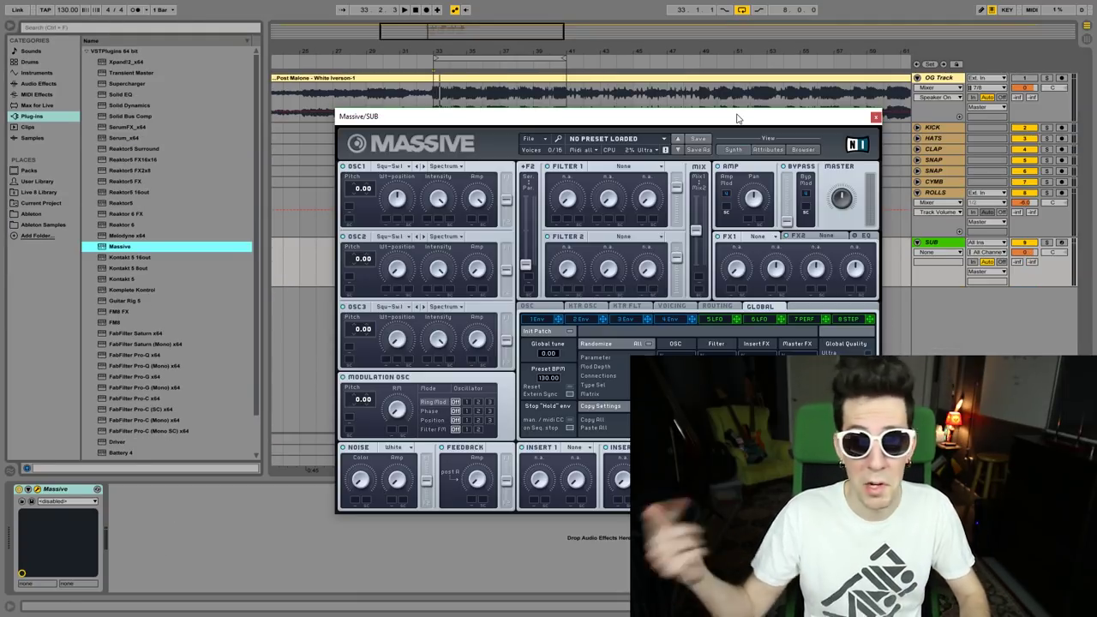
Load the Bouncy Sub sound file from the Massive Patches folder into Massive on the SUB track.
left_click_drag(737, 117, 692, 85)
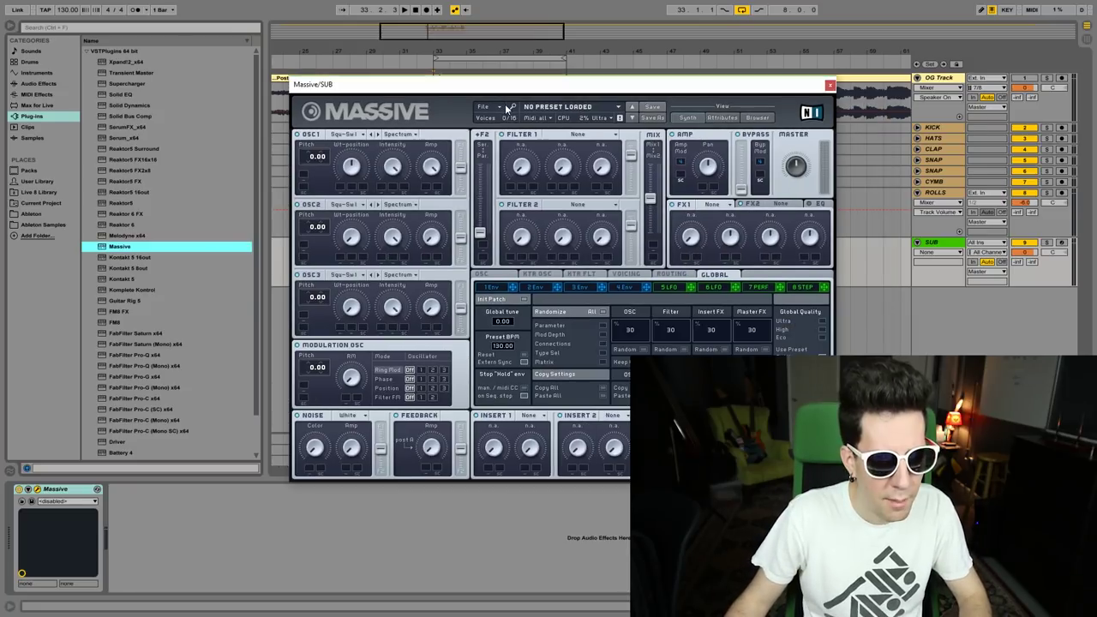
left_click(503, 104)
mouse_move(506, 122)
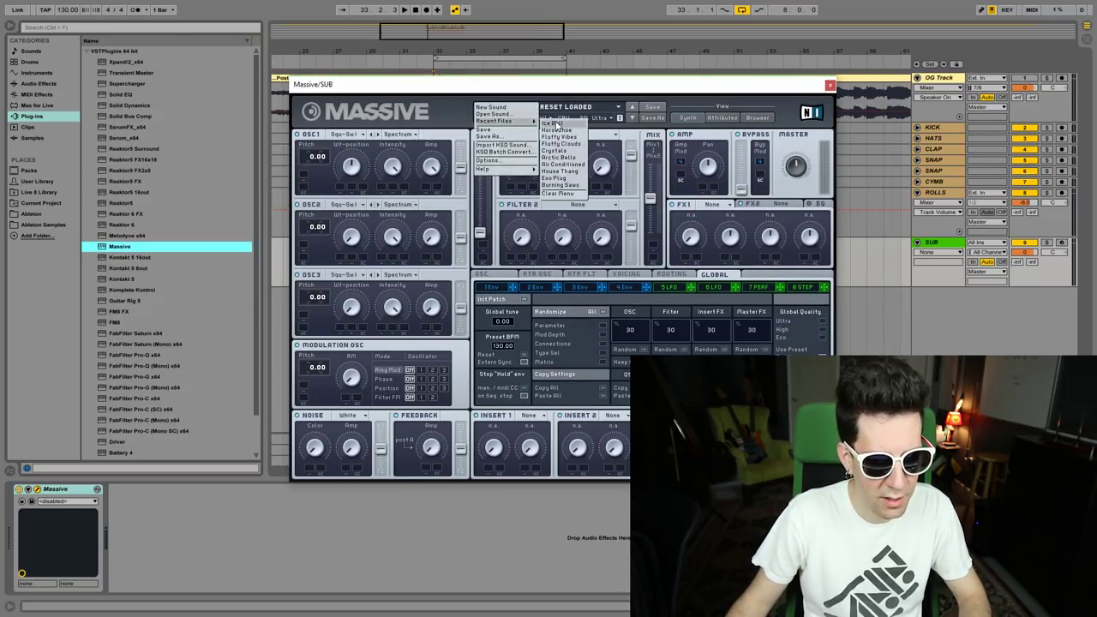
left_click(492, 114)
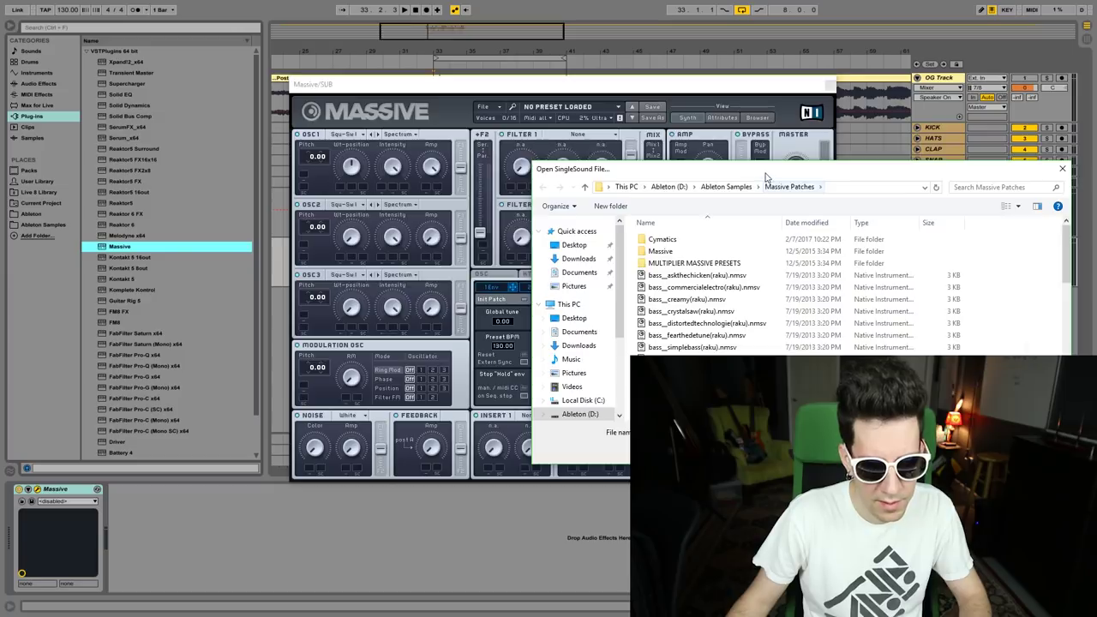
left_click_drag(766, 177, 539, 97)
scroll(484, 205, "down", 5)
double_click(470, 154)
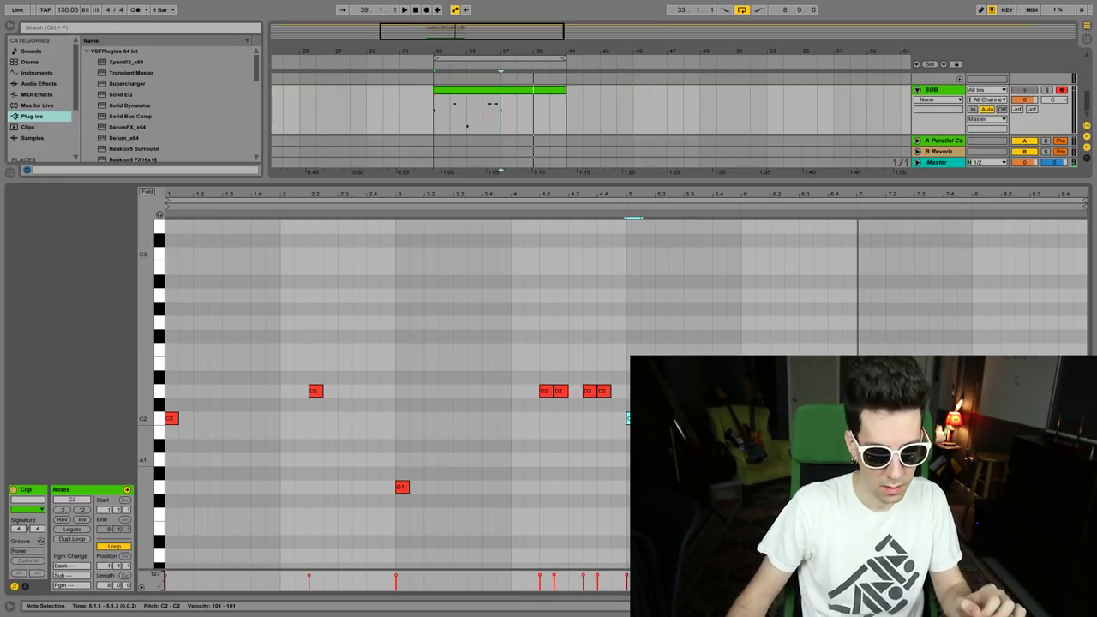
Play the eight-bar loop with the drums and check the notes of the SUB clip.
key("space")
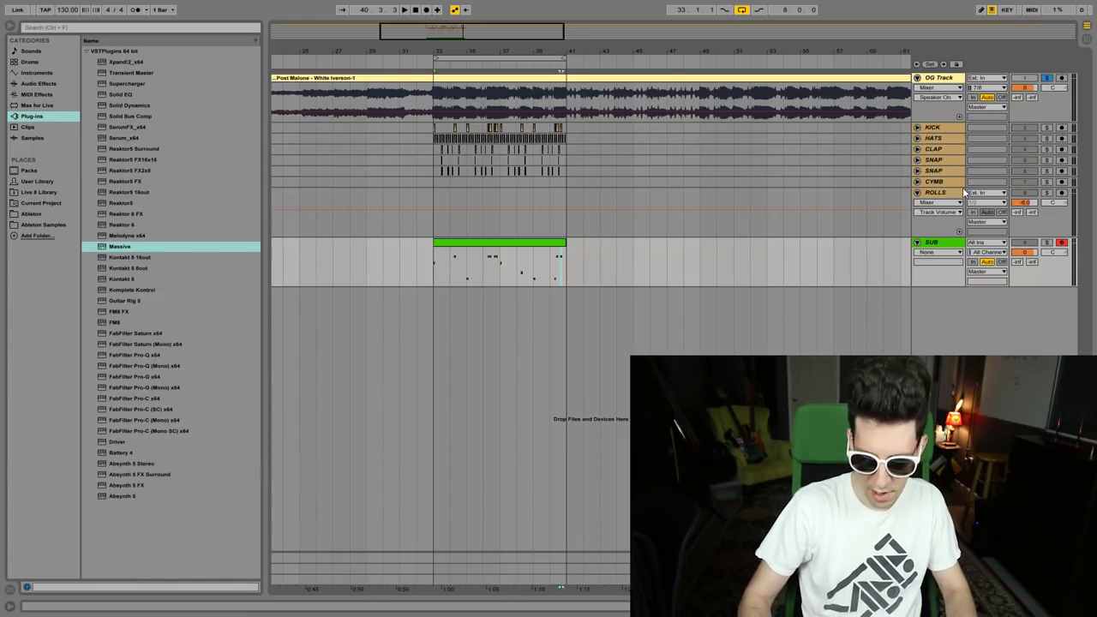
key("space")
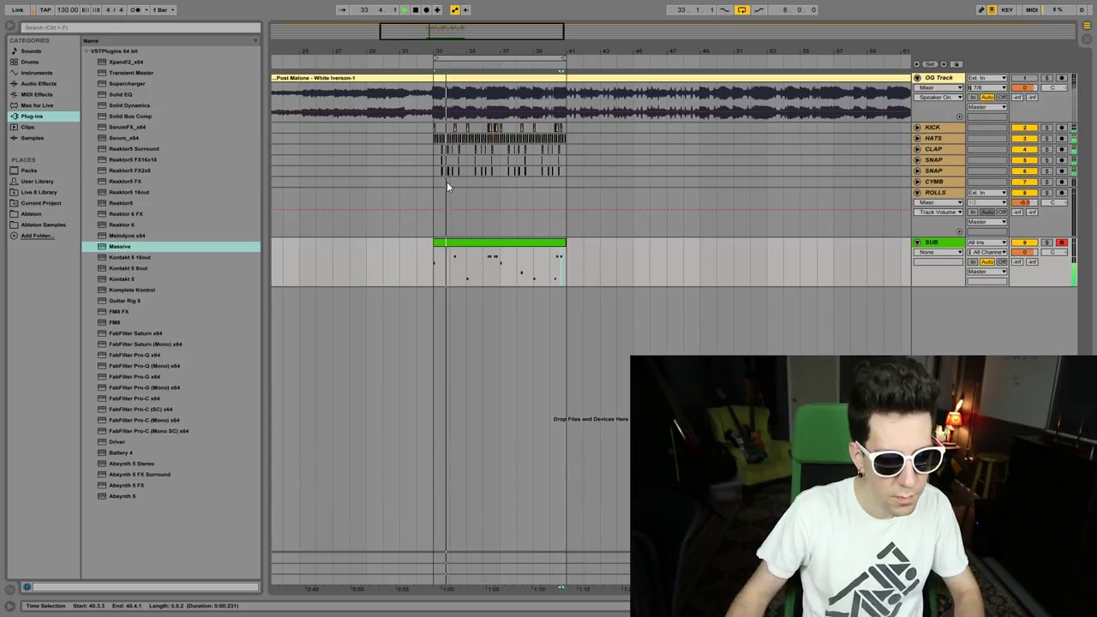
left_click(484, 232)
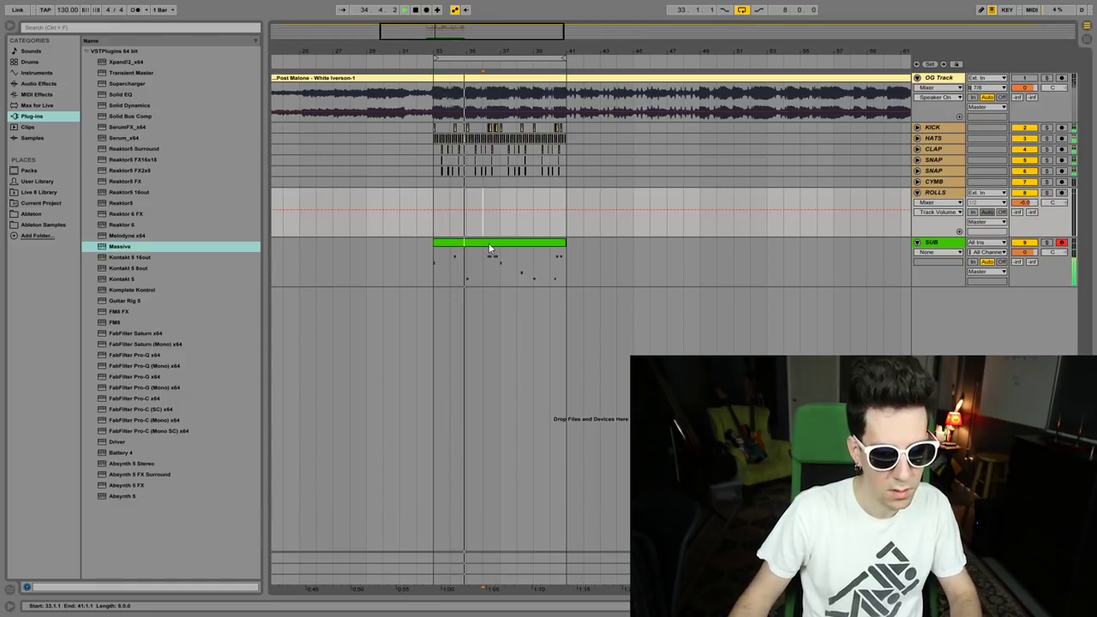
double_click(488, 247)
key("space")
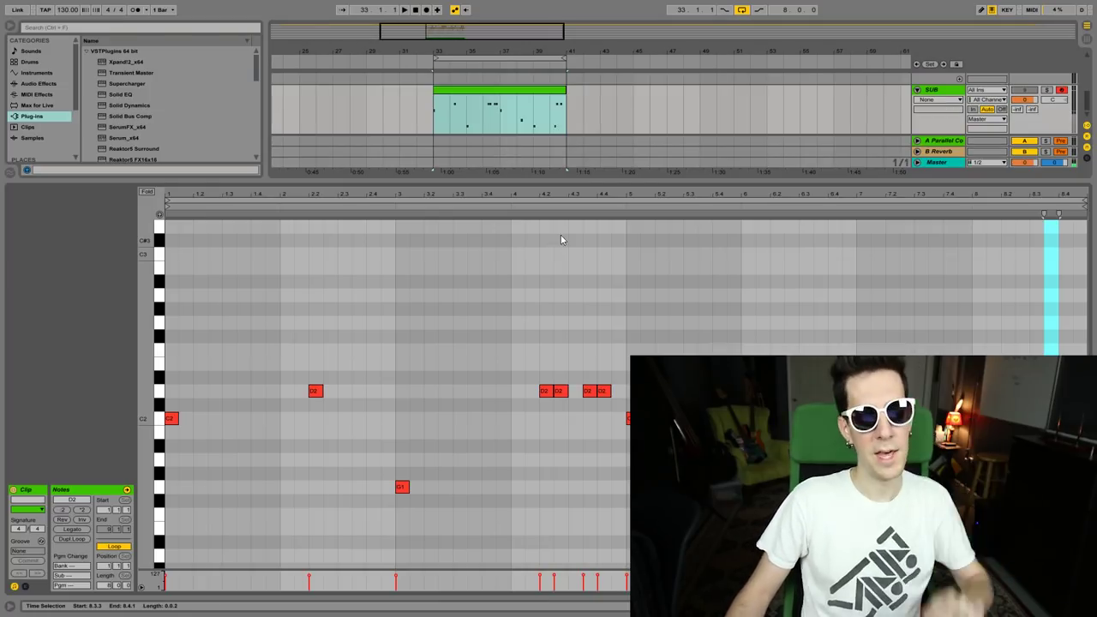
left_click(655, 432)
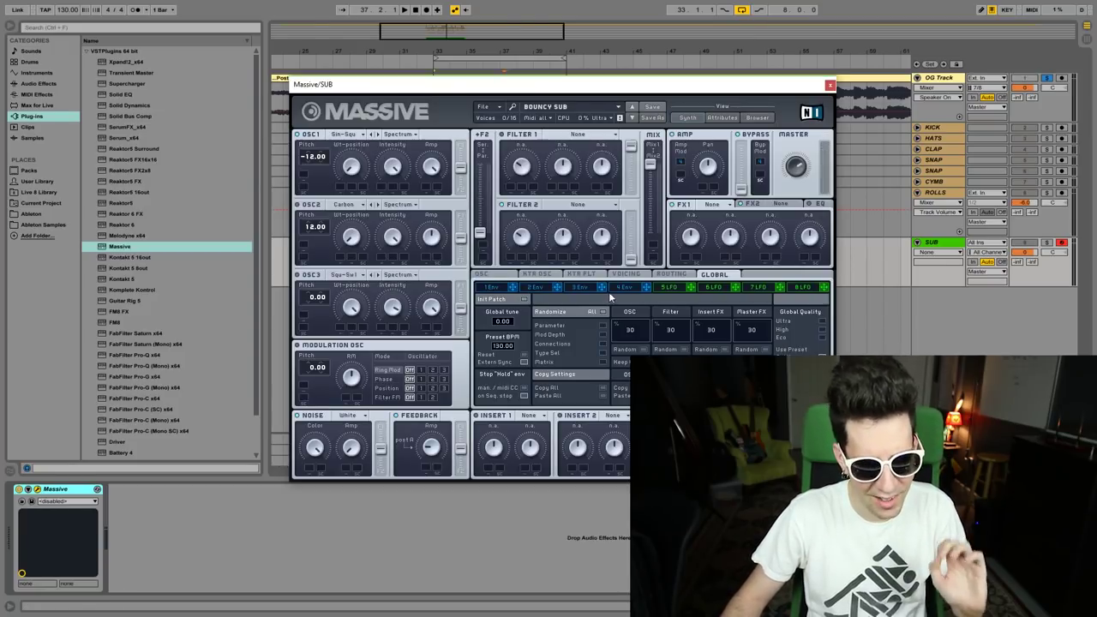
Adjust the release of Massive's fourth envelope on the SUB track while the loop plays.
left_click(623, 290)
key("space")
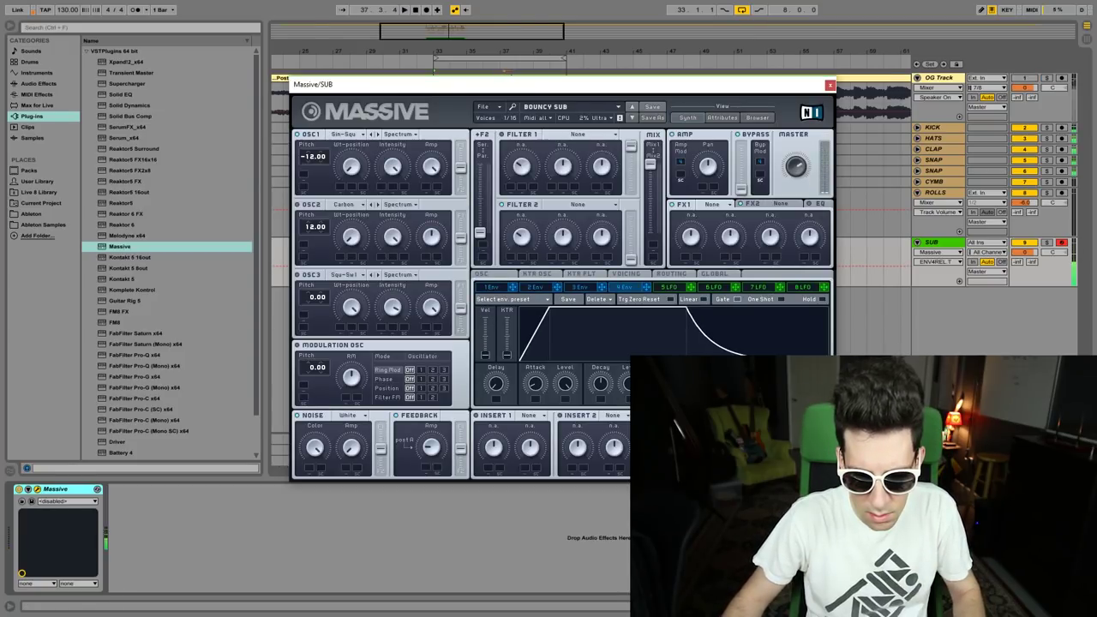
key("ctrl+alt+p")
key("space")
left_click_drag(529, 38, 528, 31)
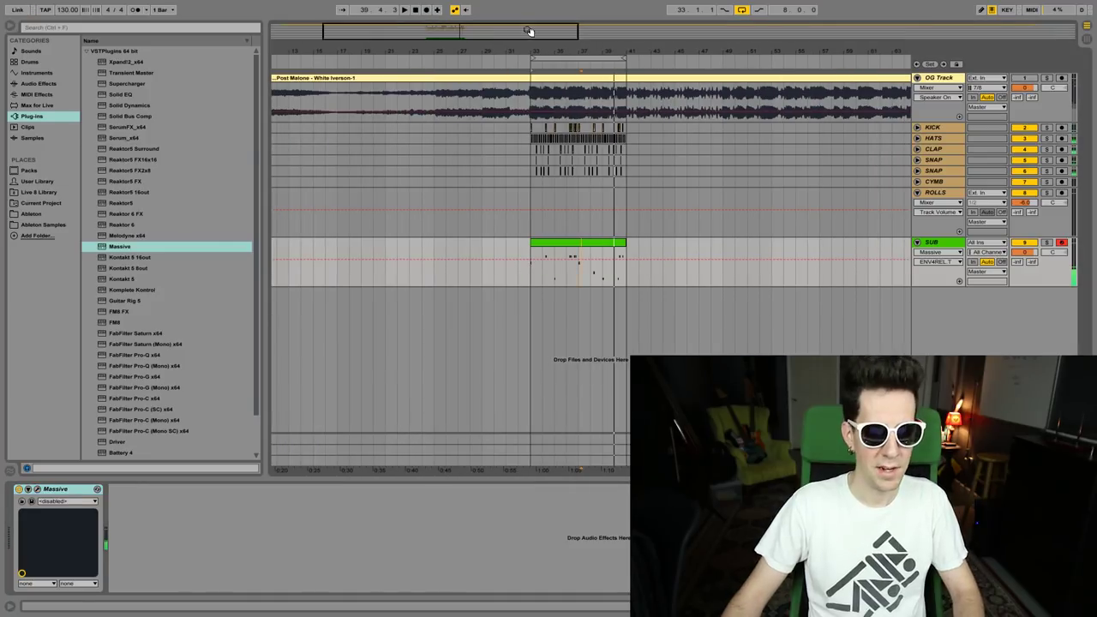
Add FabFilter Pro-Q x64 to the SUB track and boost about 3.5 dB at about 60 Hz.
left_click(138, 514)
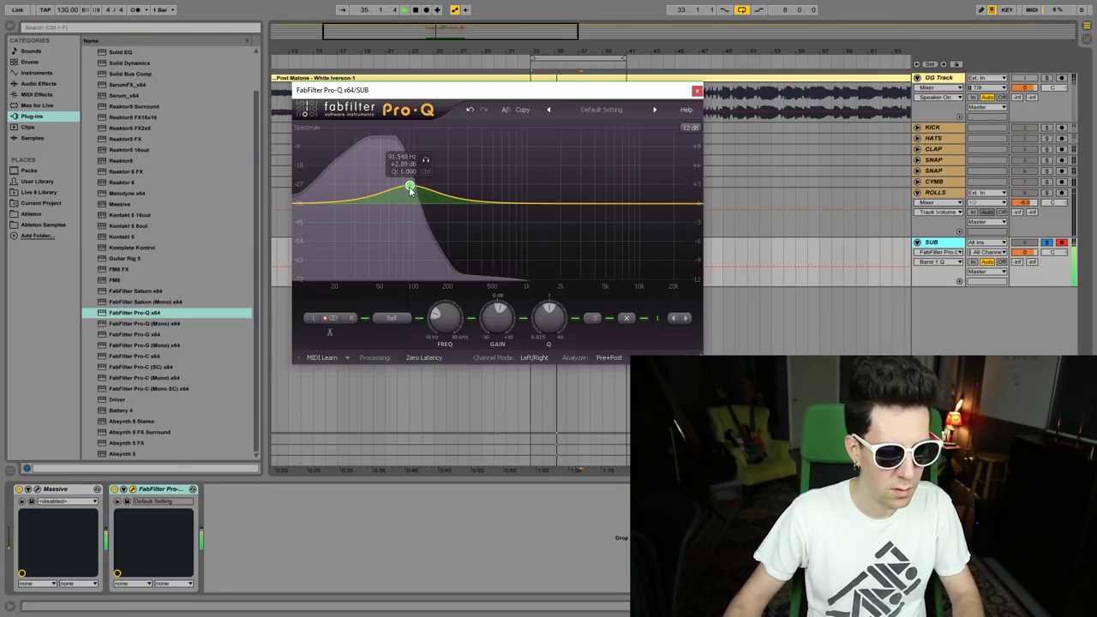
left_click_drag(409, 183, 392, 183)
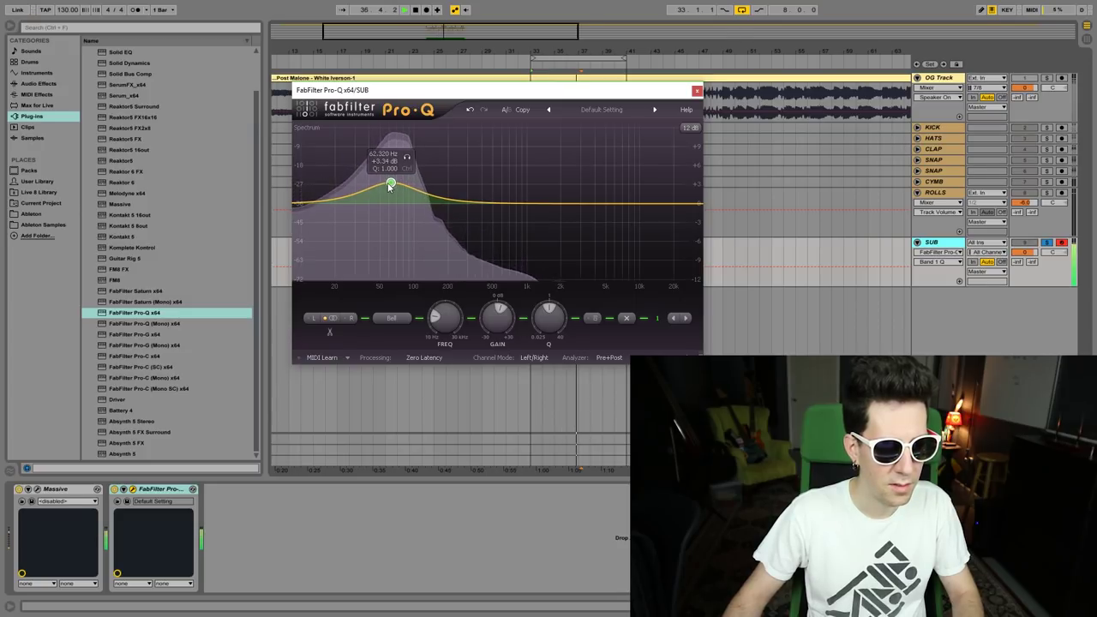
left_click_drag(392, 183, 388, 184)
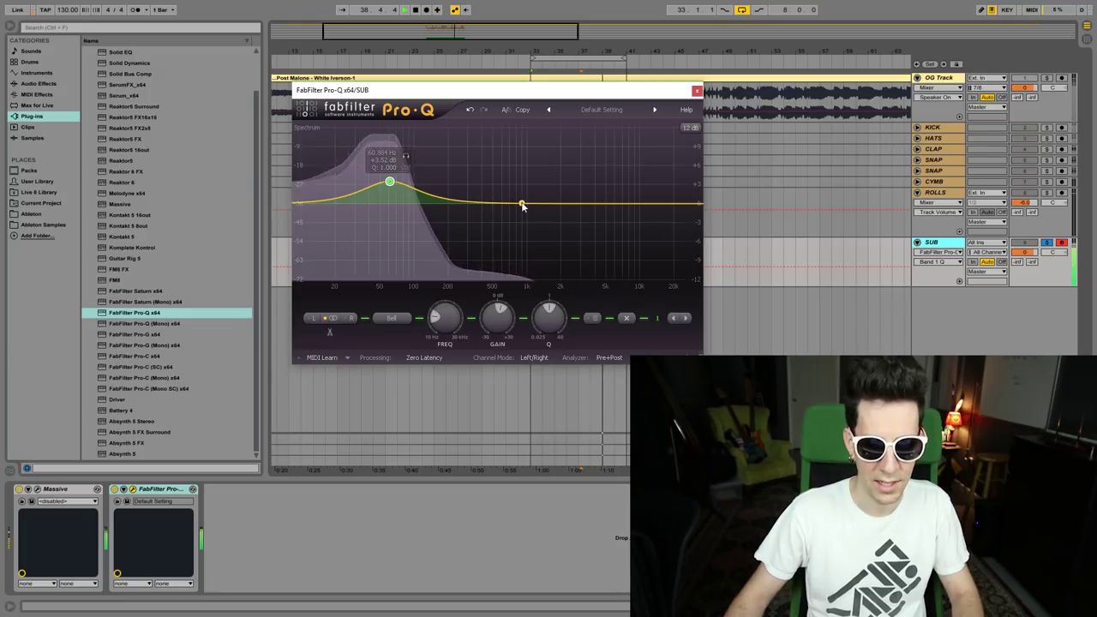
Add a slight bell boost near 3 kHz and a 24 dB/oct high cut at about 6750 Hz in Pro-Q.
double_click(578, 196)
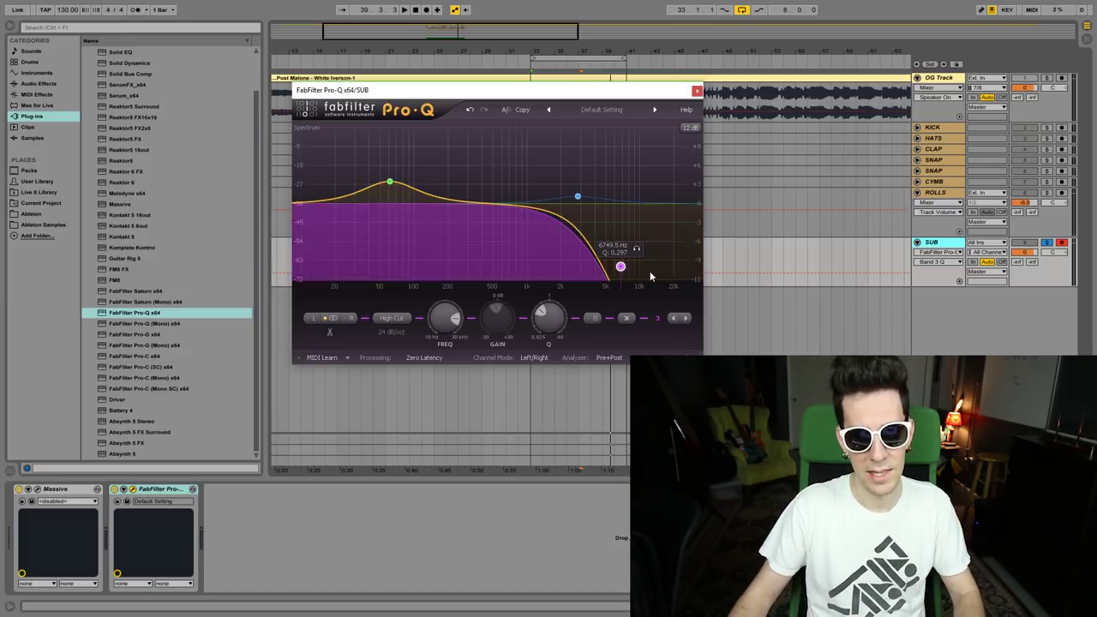
left_click(696, 91)
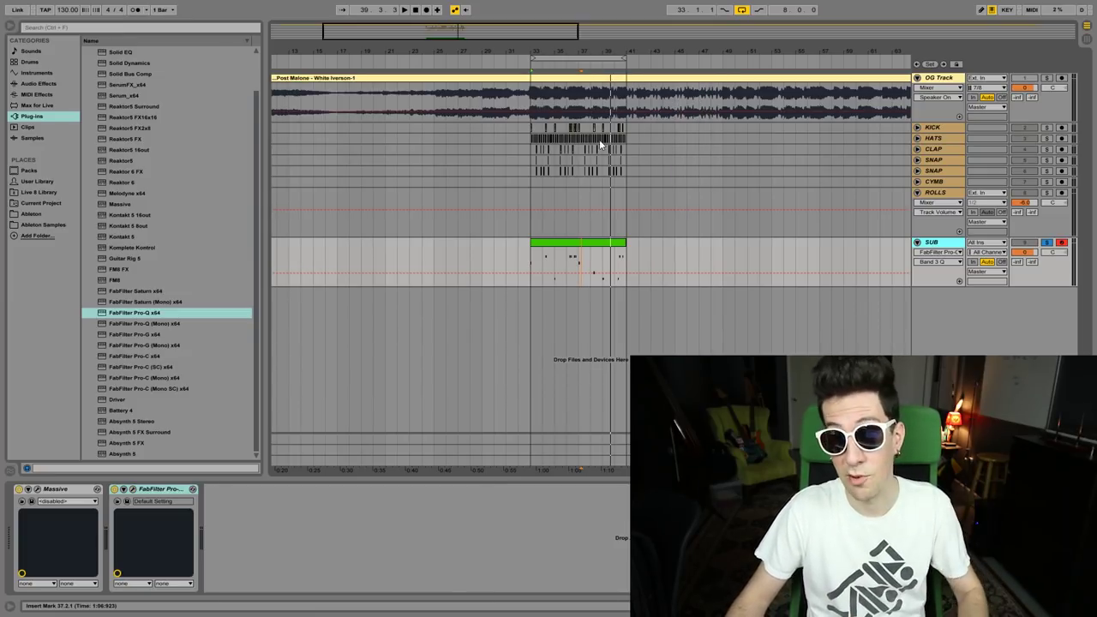
Solo the OG Track for reference and build a three-hit Hat_Closed_08.wav roll on the ROLLS track in bar 33.
left_click(1046, 78)
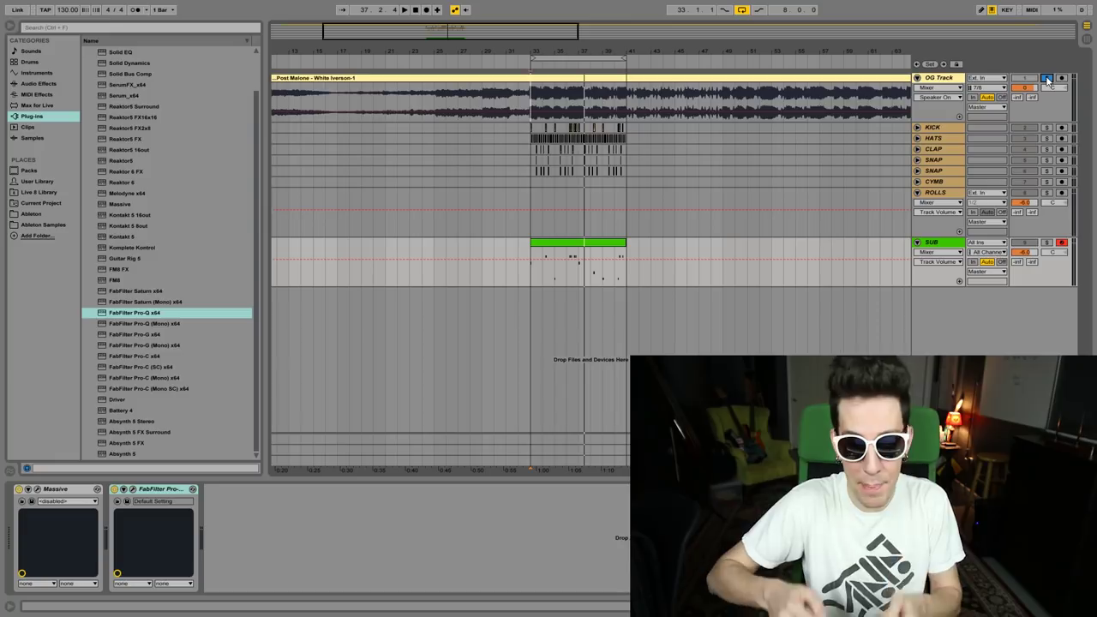
left_click(801, 216)
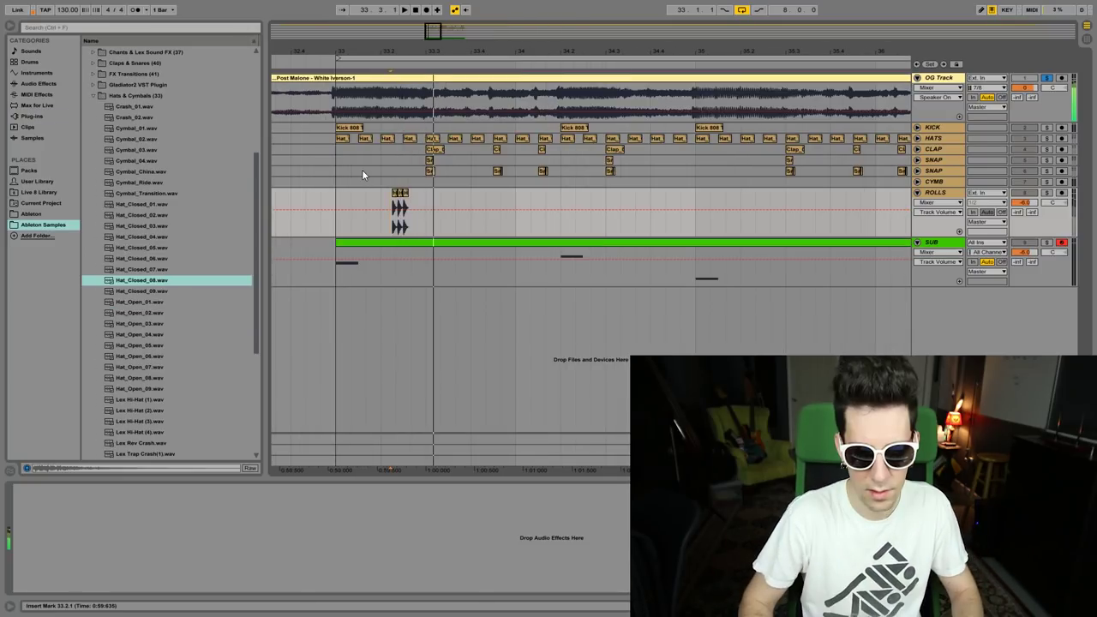
Check the copied hat rolls on the ROLLS track across the loop from bar 33 to bar 41.
key("minus")
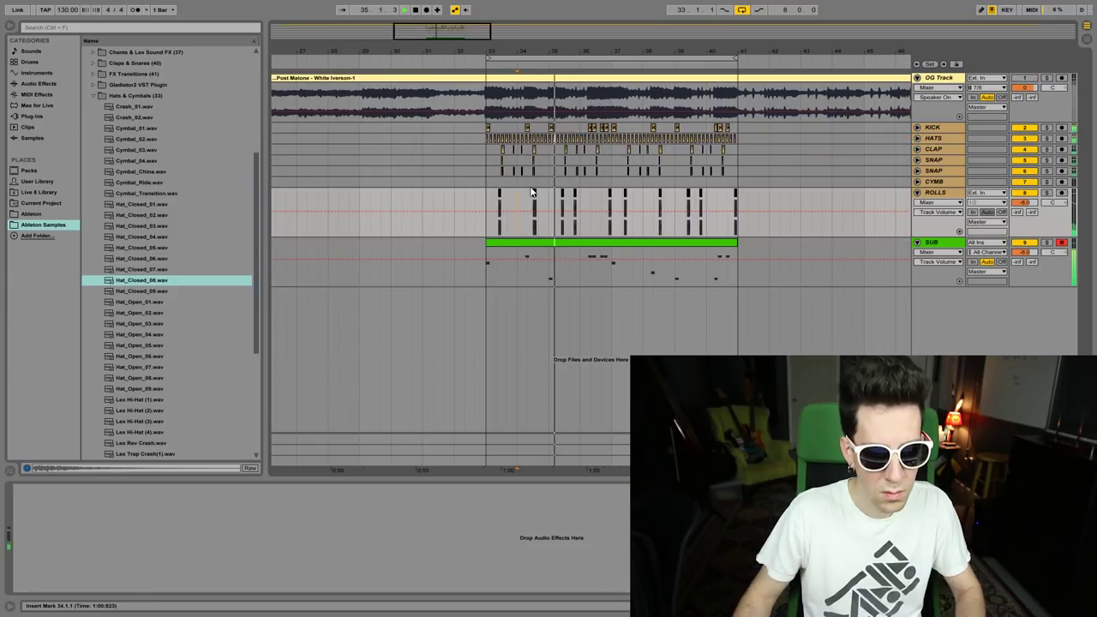
left_click_drag(549, 205, 694, 203)
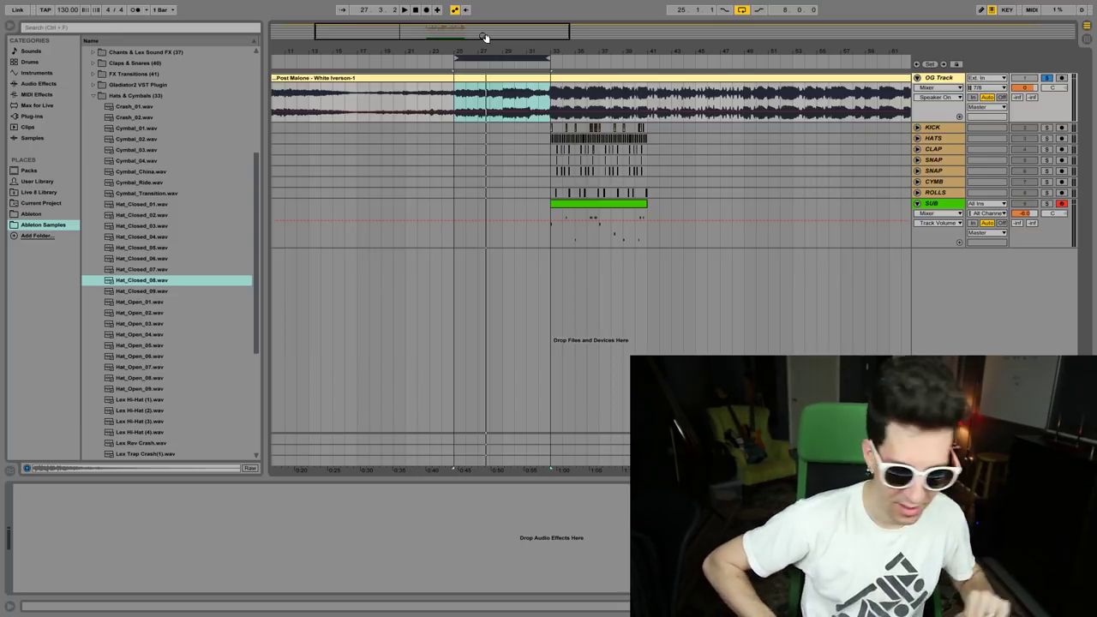
Match the 11 Audio track's colour to the green 10 MIDI track and record the pad part on both from bar 25.
right_click(945, 310)
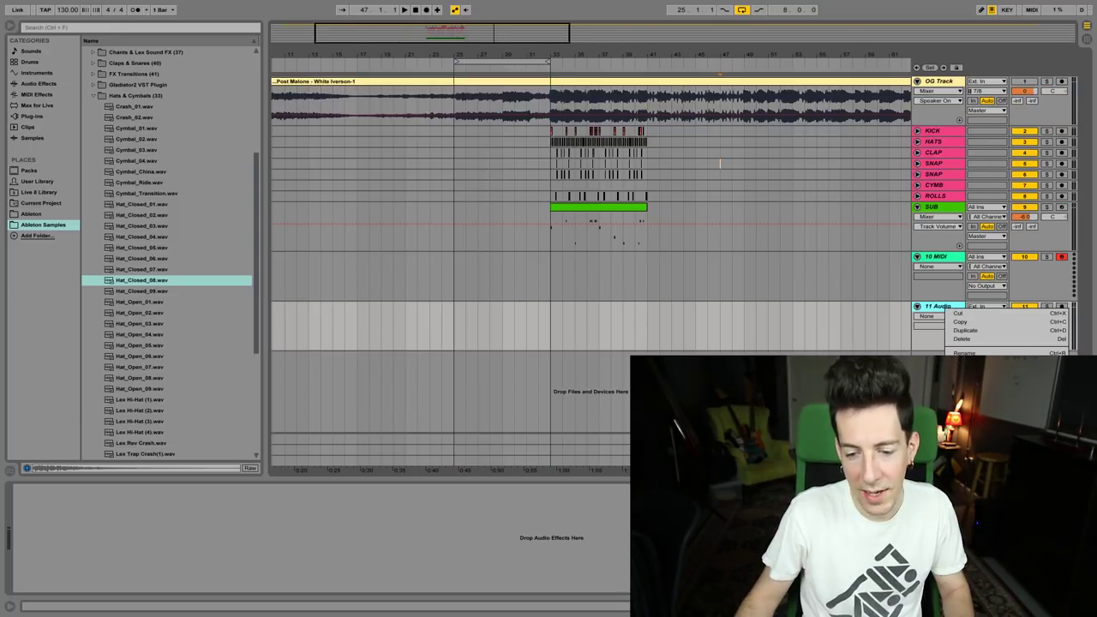
key("Escape")
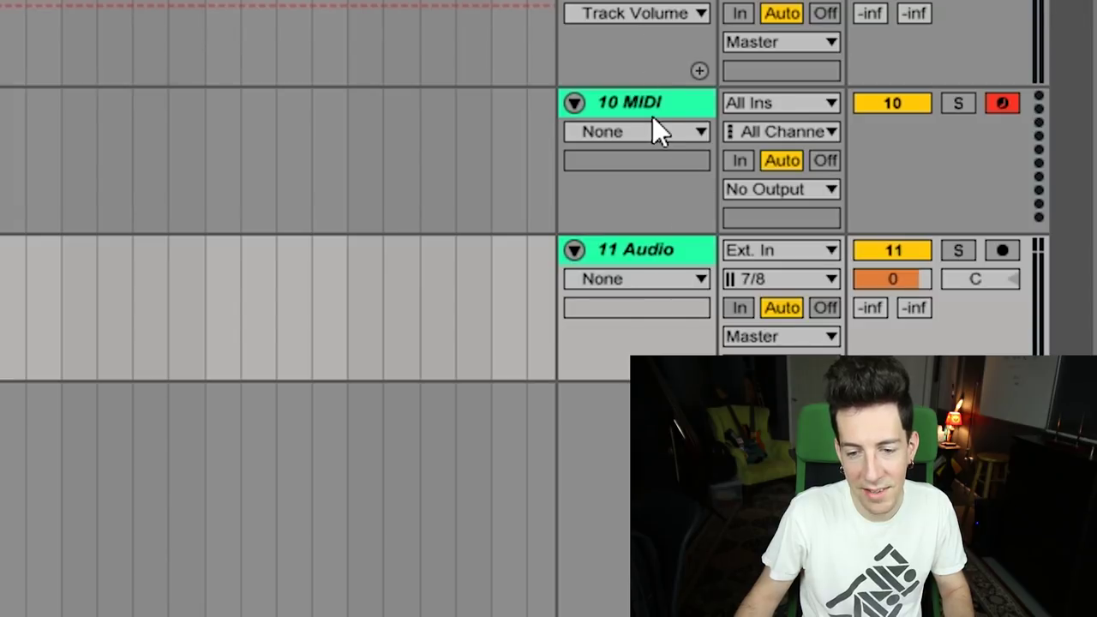
left_click(652, 111)
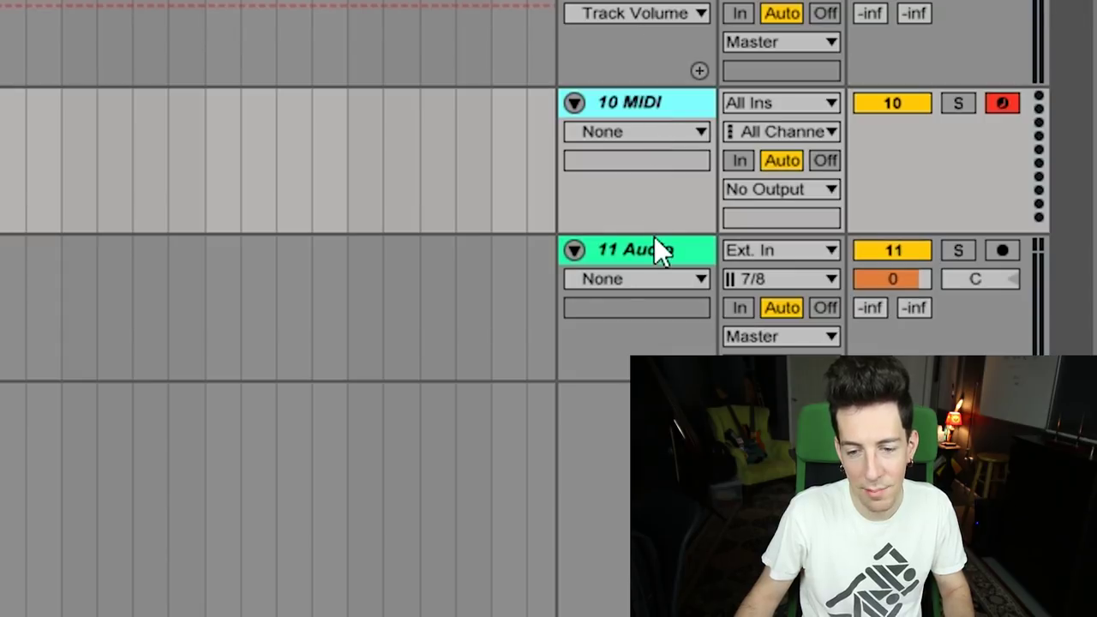
left_click(654, 244)
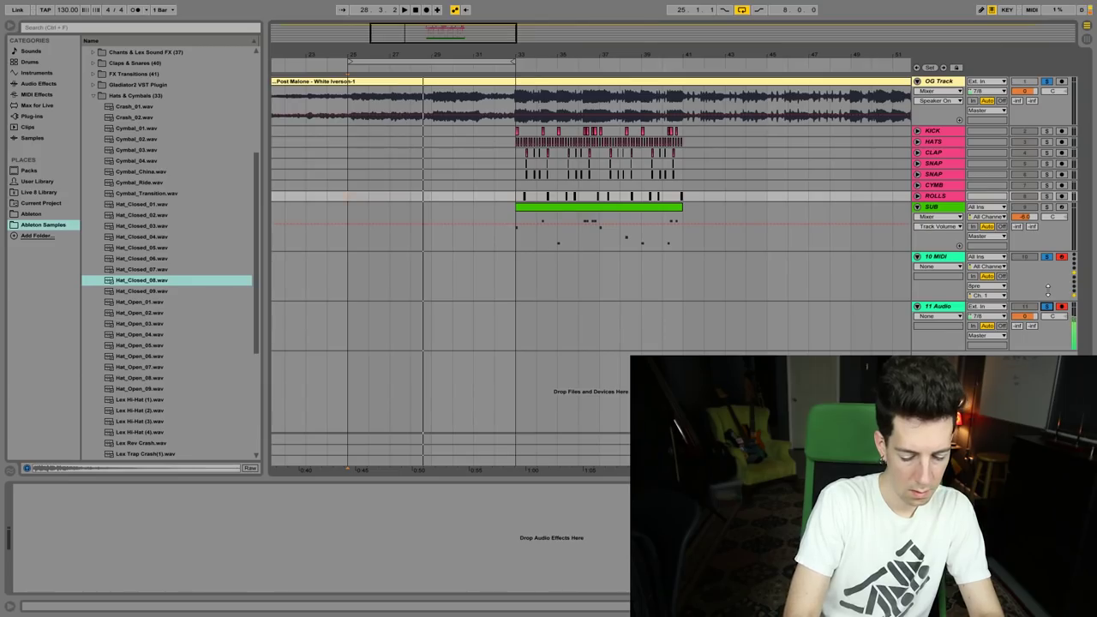
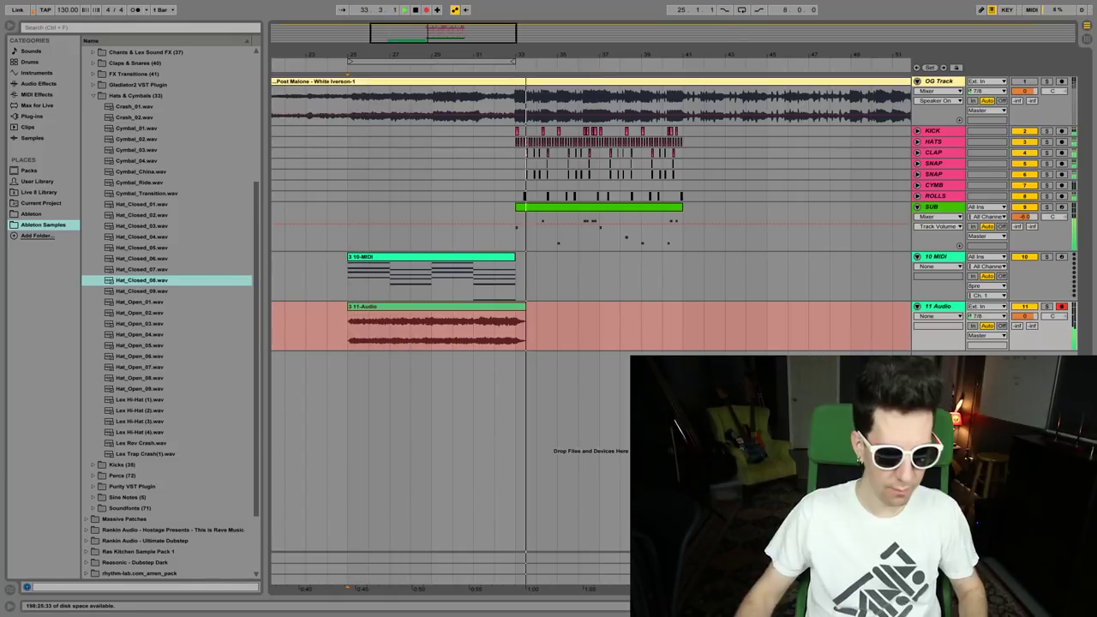
key("space")
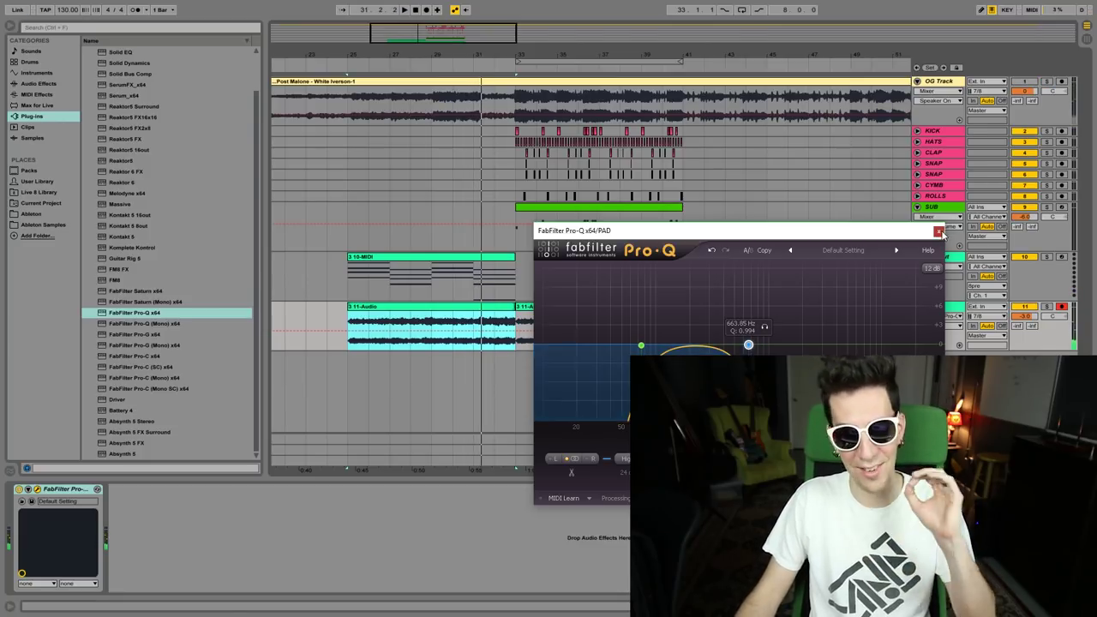
Close the PAD track's Pro-Q window and move the eight-bar loop to bars 25 to 33.
left_click(939, 231)
left_click(567, 314)
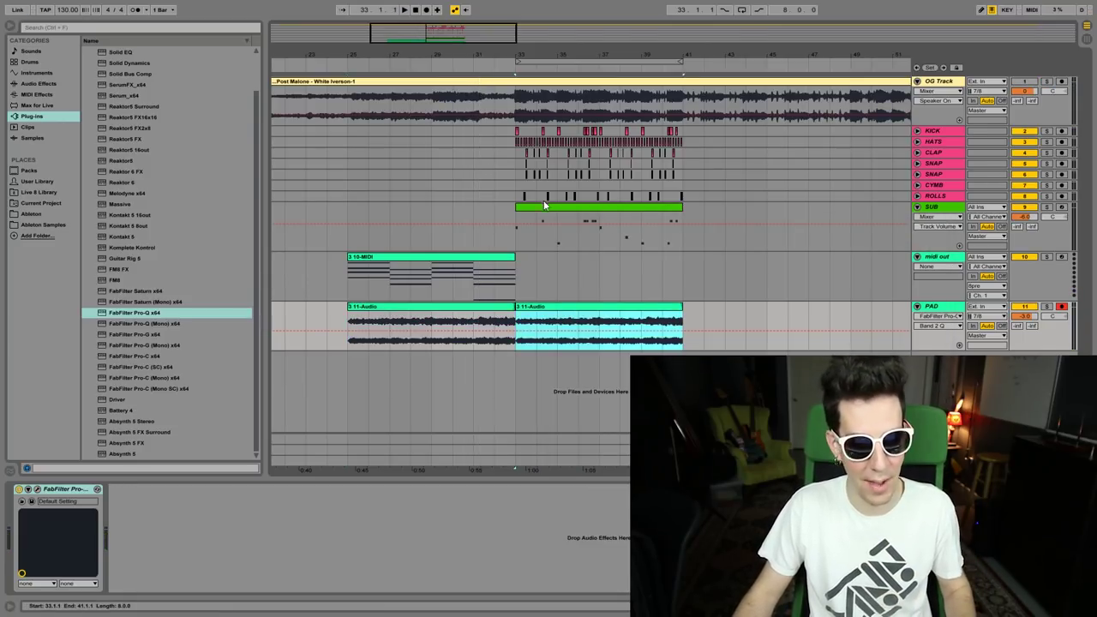
scroll(562, 206, "down", 2)
key("Left")
left_click_drag(597, 61, 477, 60)
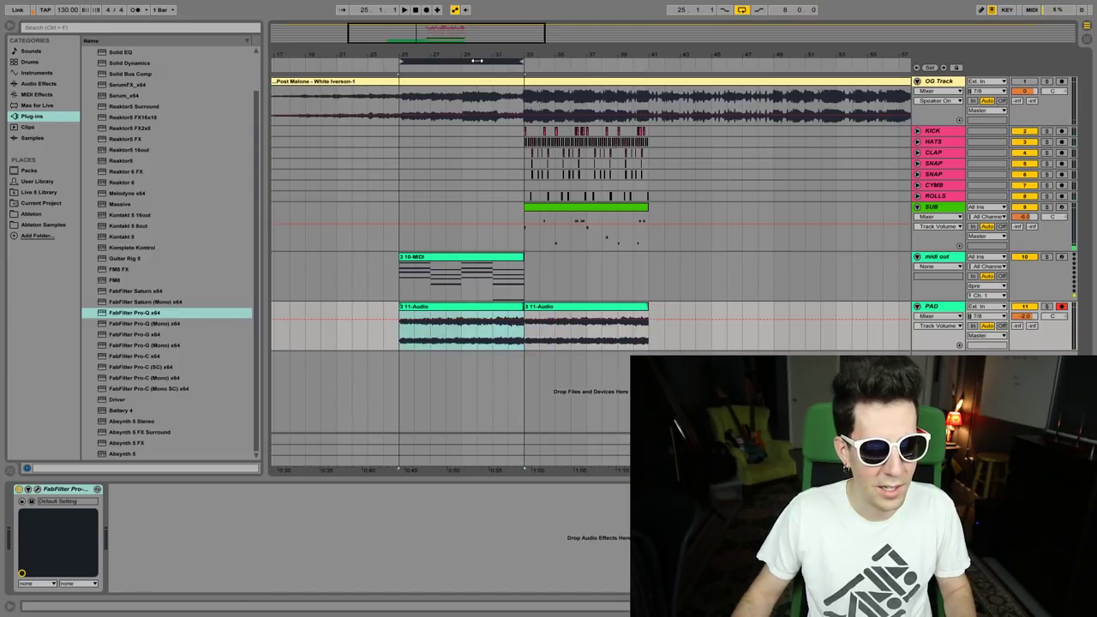
Add an audio track below PAD and arm the midi out track to play the piano part over the looped section.
key("ctrl+t")
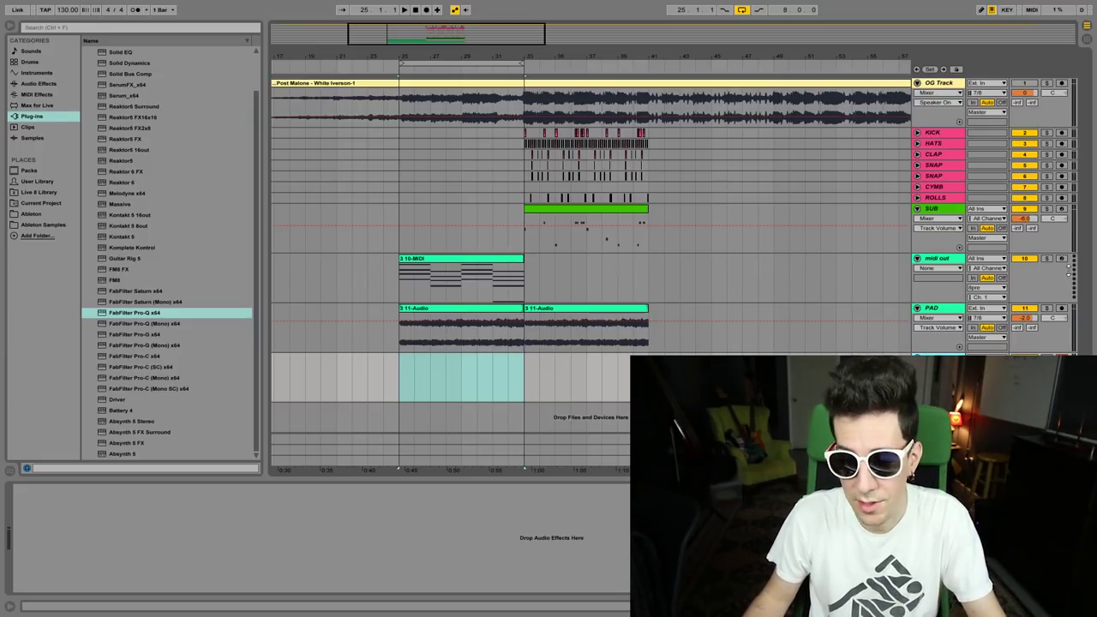
left_click(1062, 258)
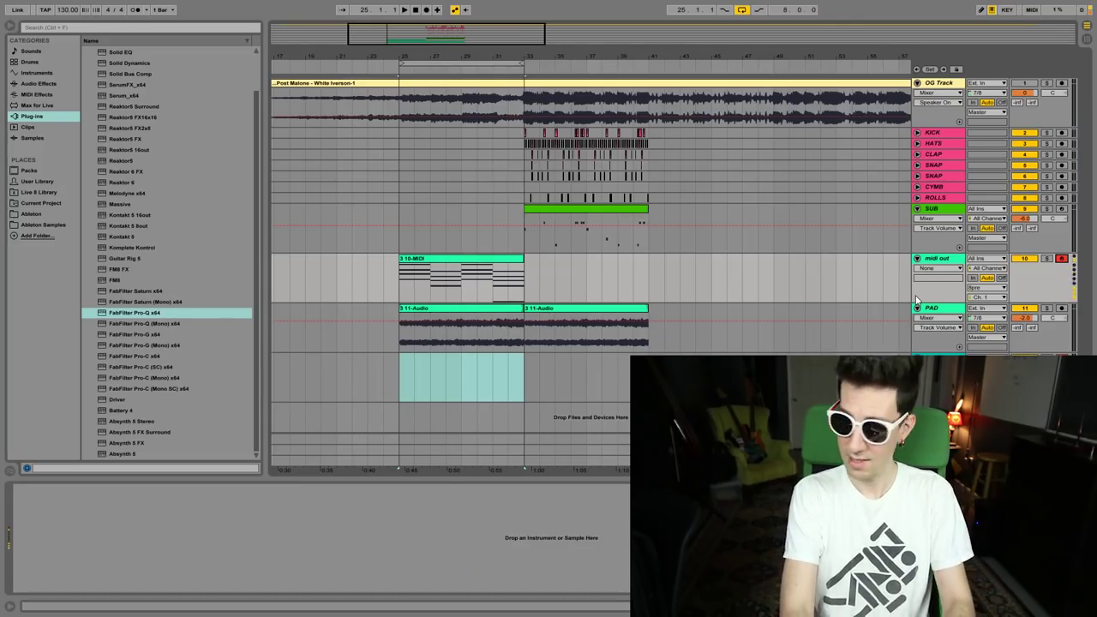
left_click_drag(402, 60, 622, 36)
key("space")
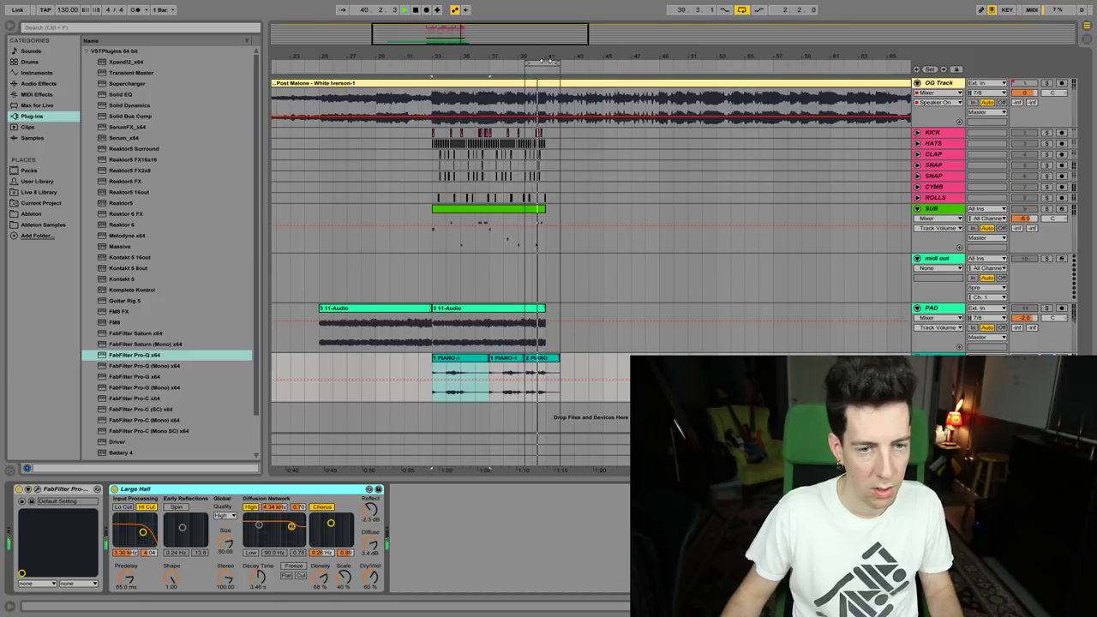
Adjust the short loop near bars 39 to 41 and the Large Hall reverb's early reflections on the PIANO track.
mouse_move(541, 62)
left_mouse_down()
mouse_move(460, 67)
mouse_move(536, 64)
left_mouse_up()
left_click_drag(206, 502, 176, 500)
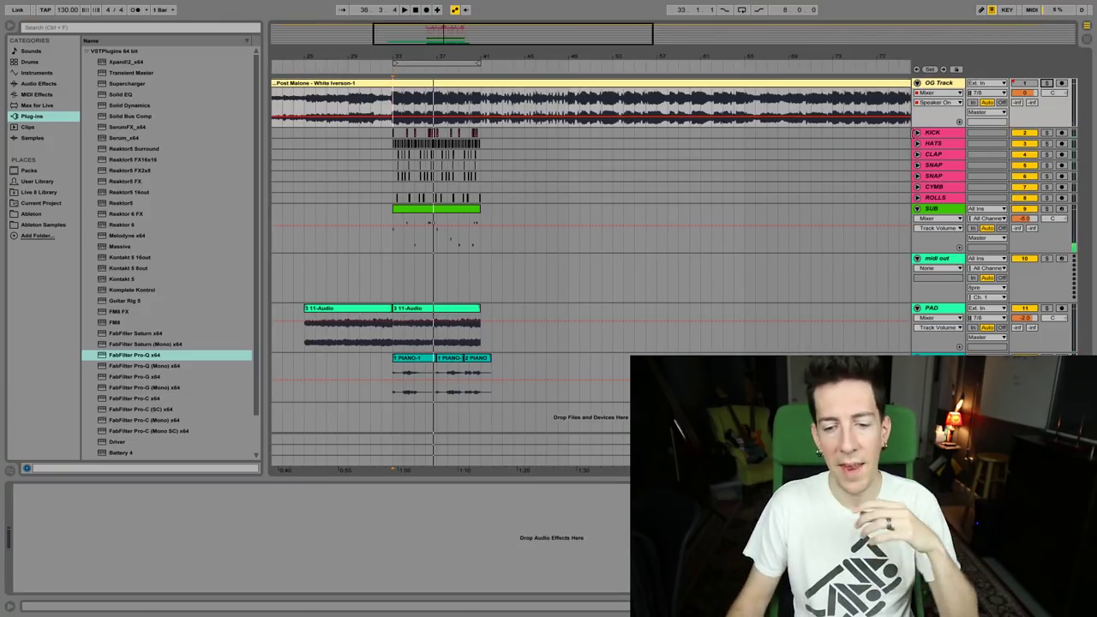
Select the CYMB track and set the insert point near bar 41 on the OG Track to find the crash.
left_click(942, 189)
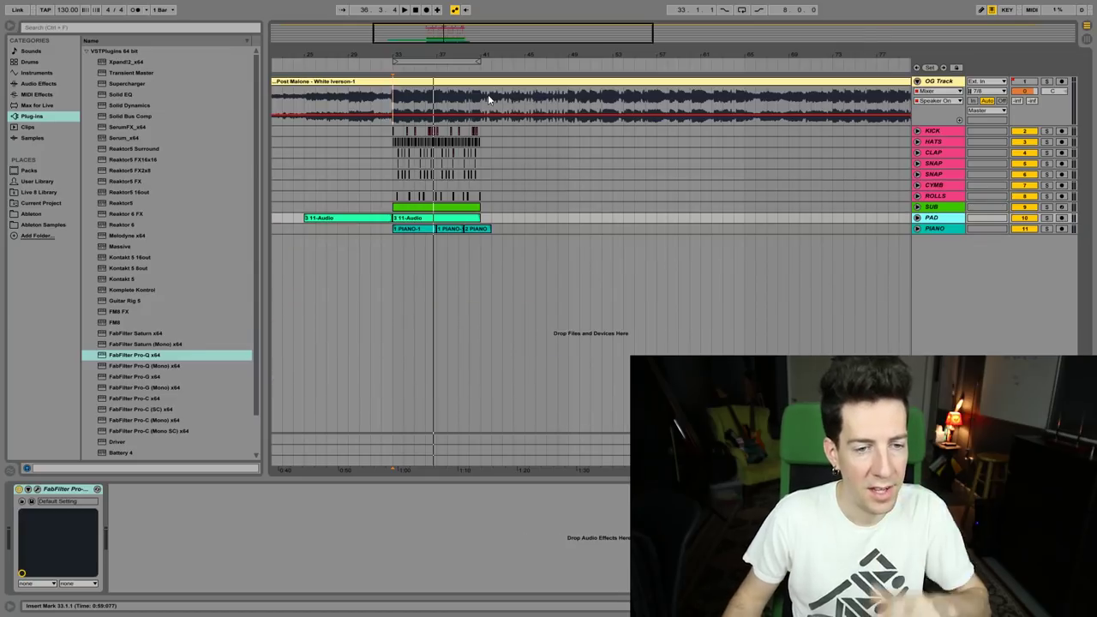
left_click(485, 99)
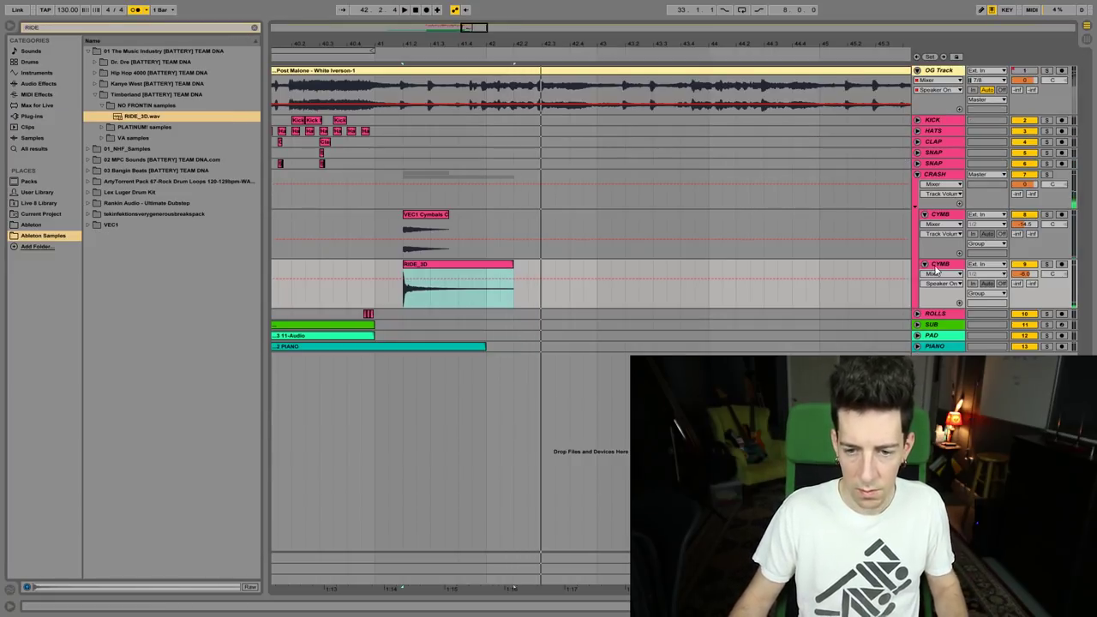
Play the layered cymbals in the CRASH group and set the RIDE_3D track's volume to -4.0 dB.
left_click(923, 219)
left_click(924, 224)
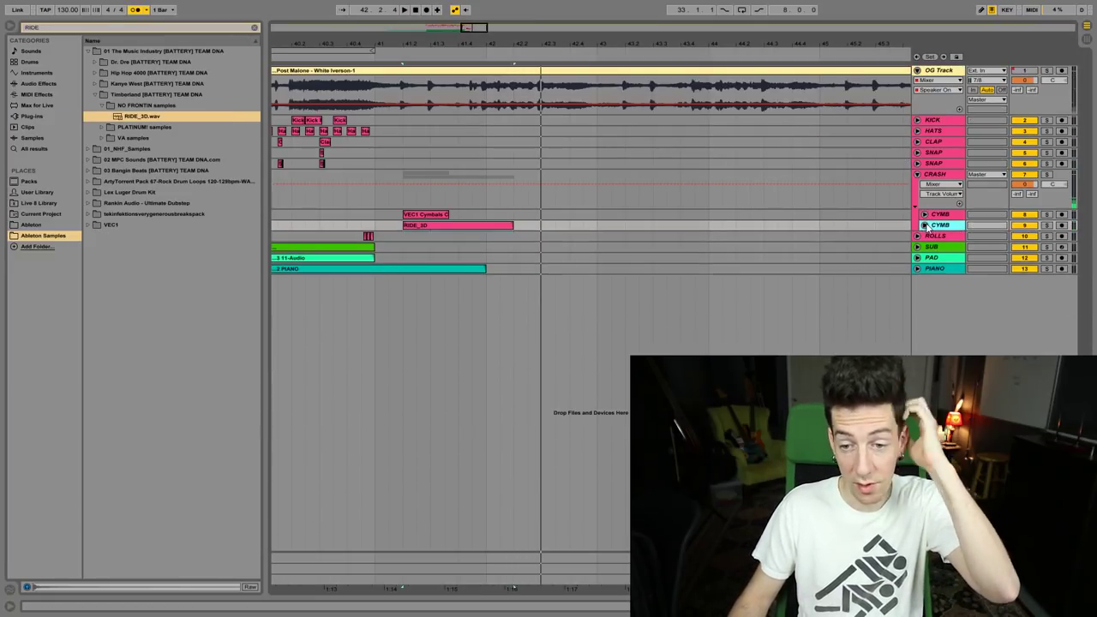
left_click(936, 175)
left_click(923, 224)
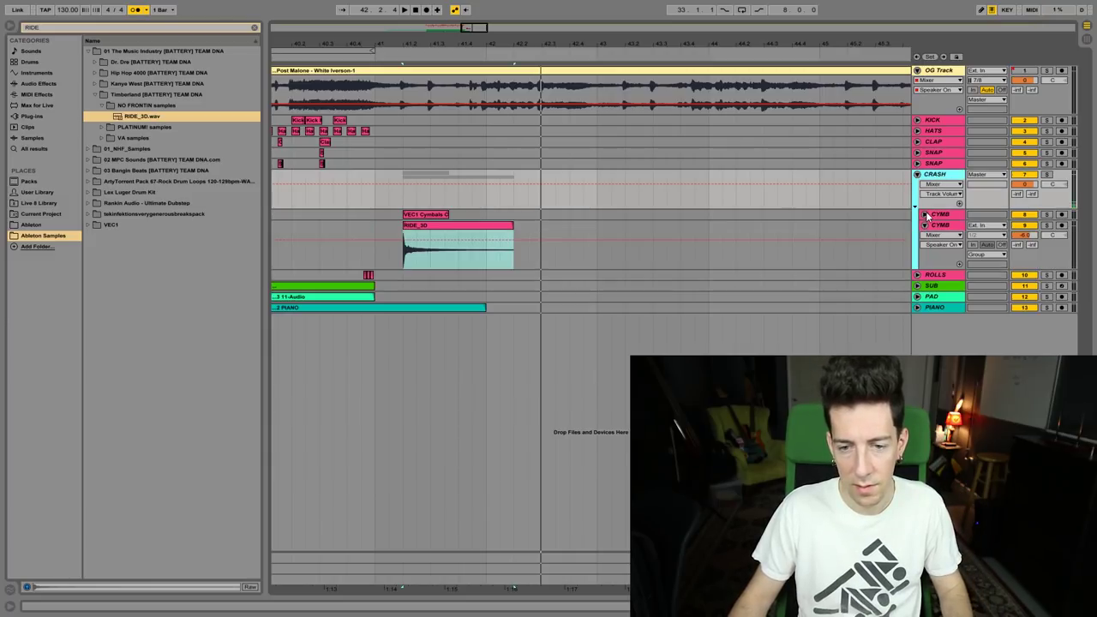
left_click(924, 214)
key("space")
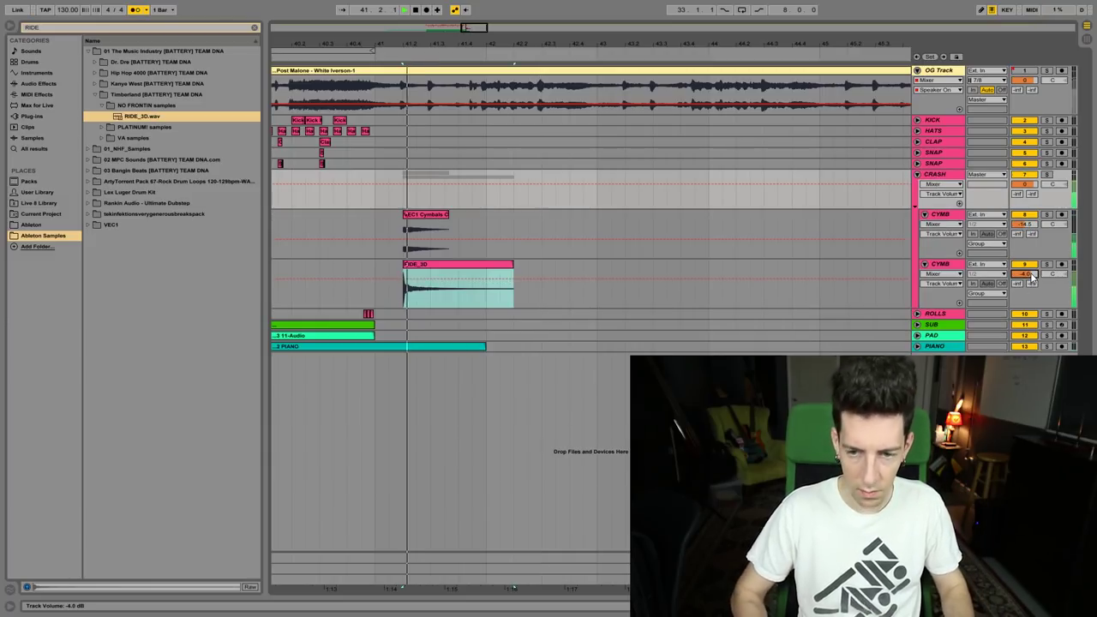
Fold both CYMB tracks and the CRASH group, and play the loop from bar 33 to bar 41.
left_click(924, 215)
left_click(924, 224)
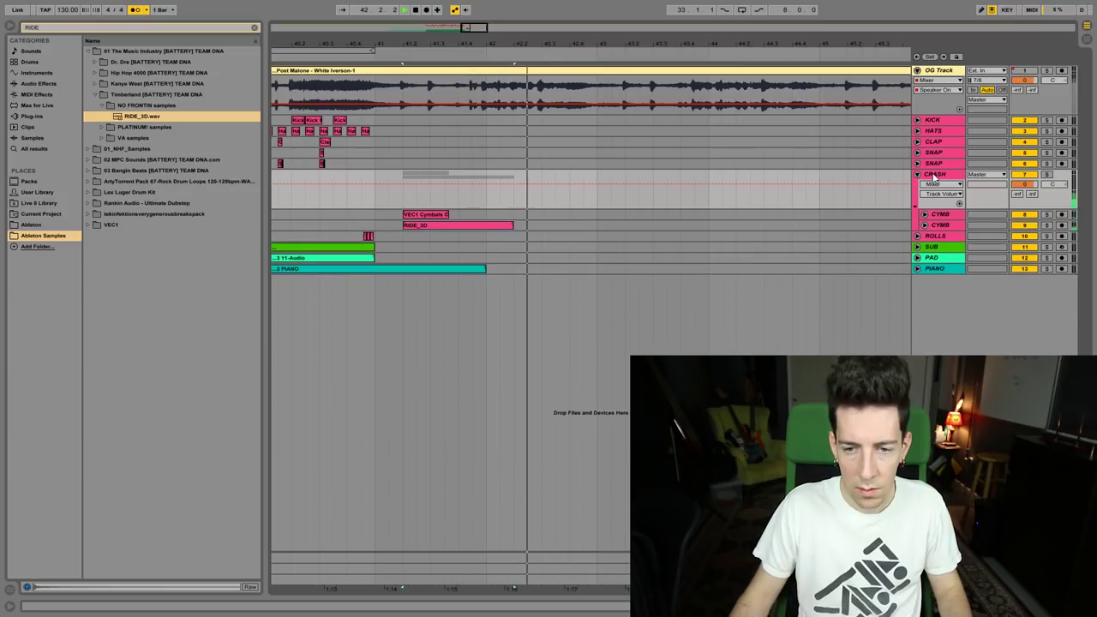
left_click(917, 174)
key("minus")
key("minus")
key("minus")
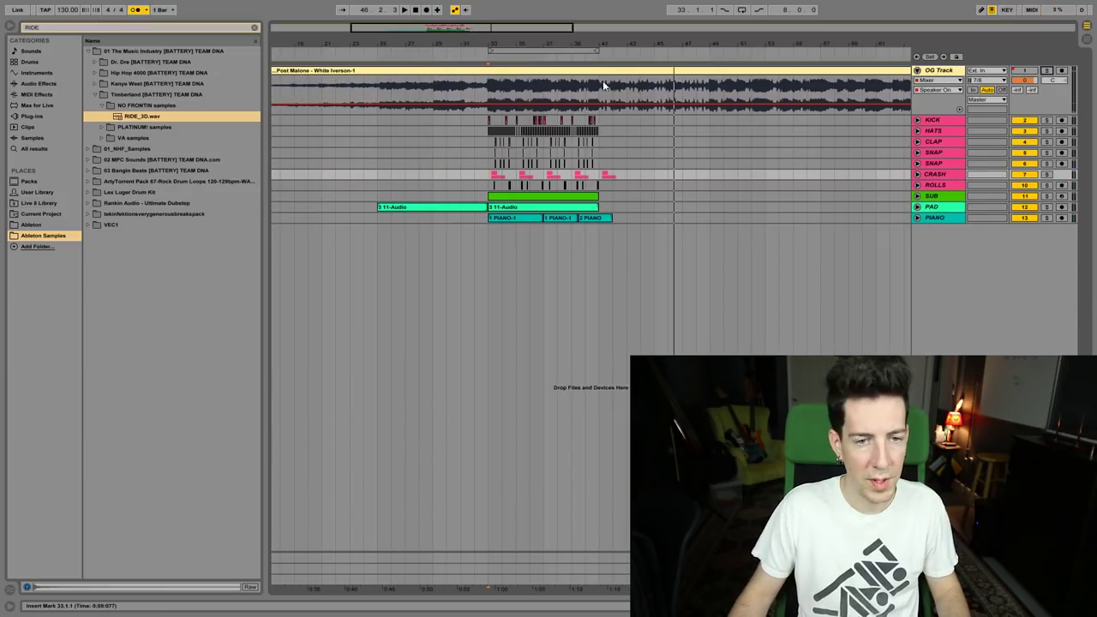
left_click(580, 53)
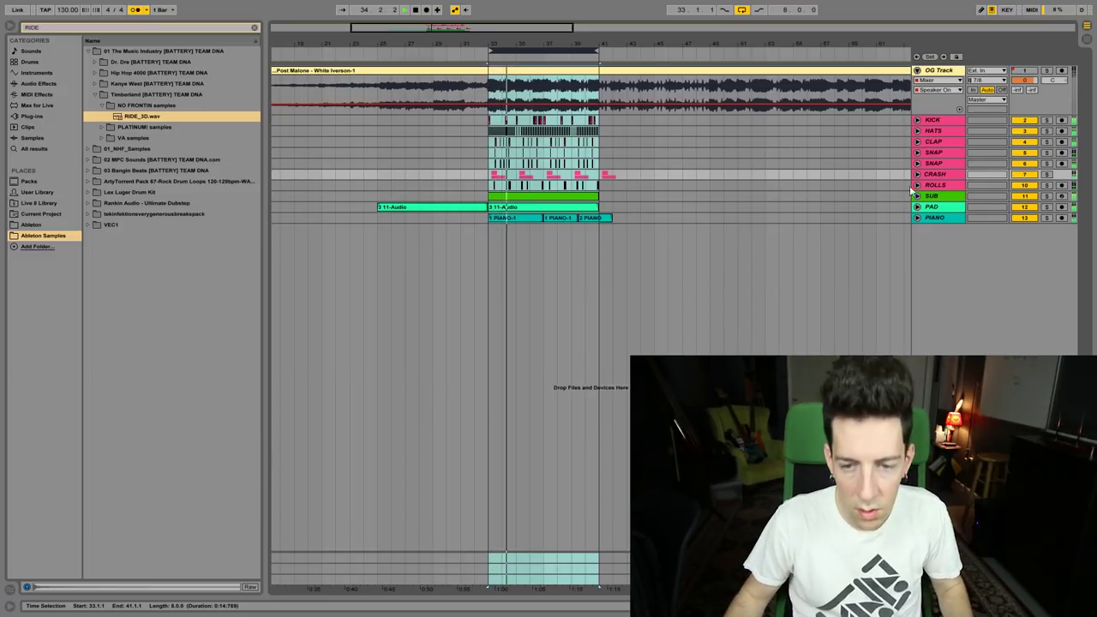
left_click(951, 175)
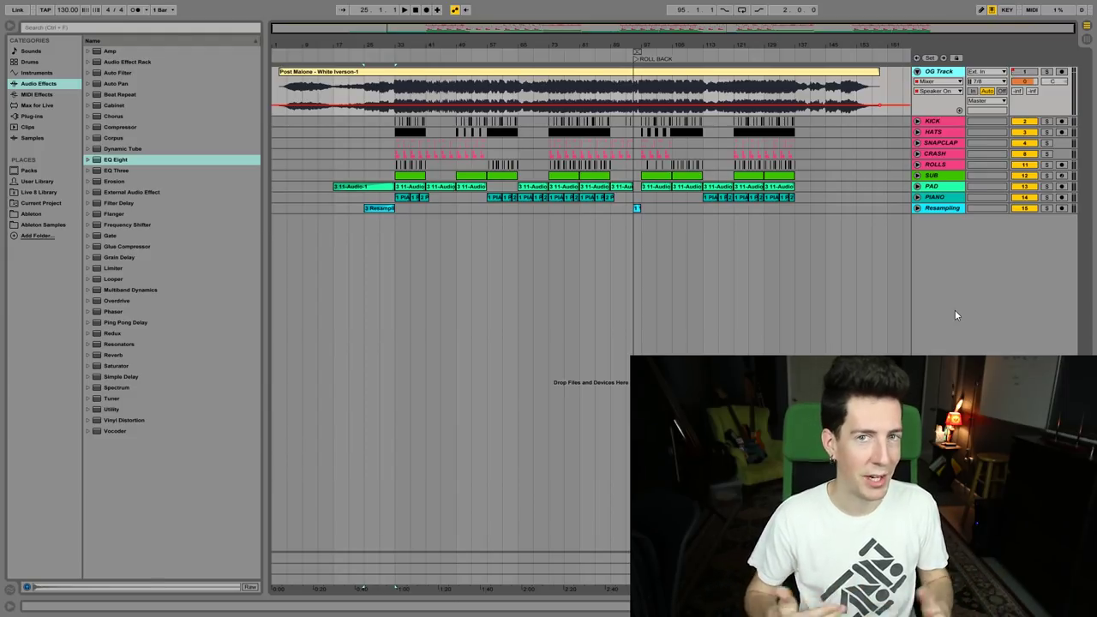
Add an audio track named Vocals and record the first vocal take on it from bar 17.
key("ctrl+t")
left_click(335, 237)
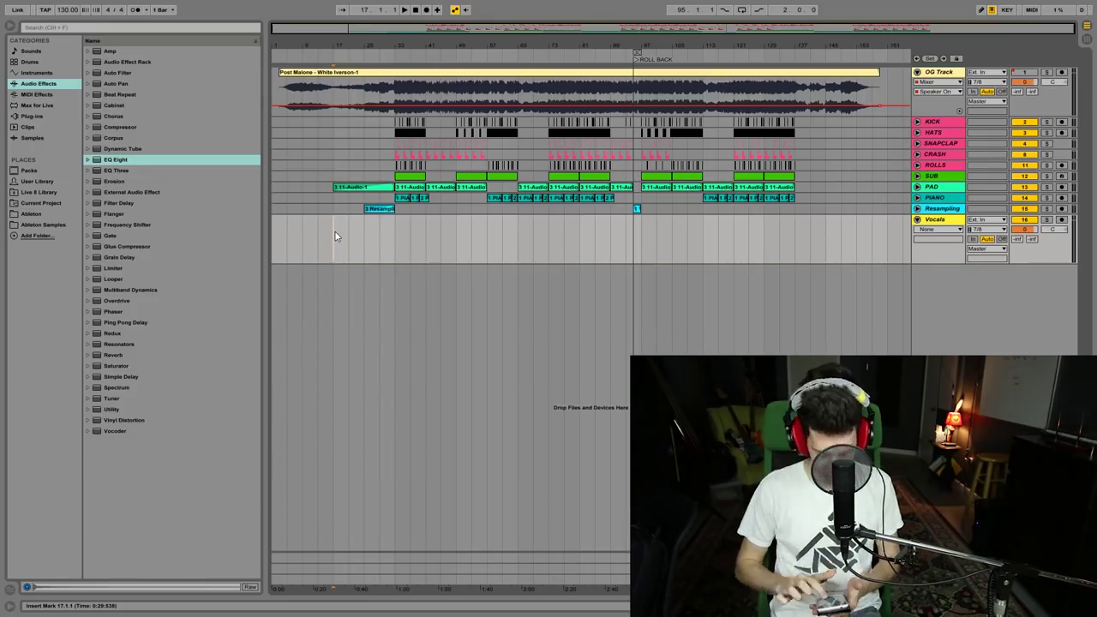
key("F9")
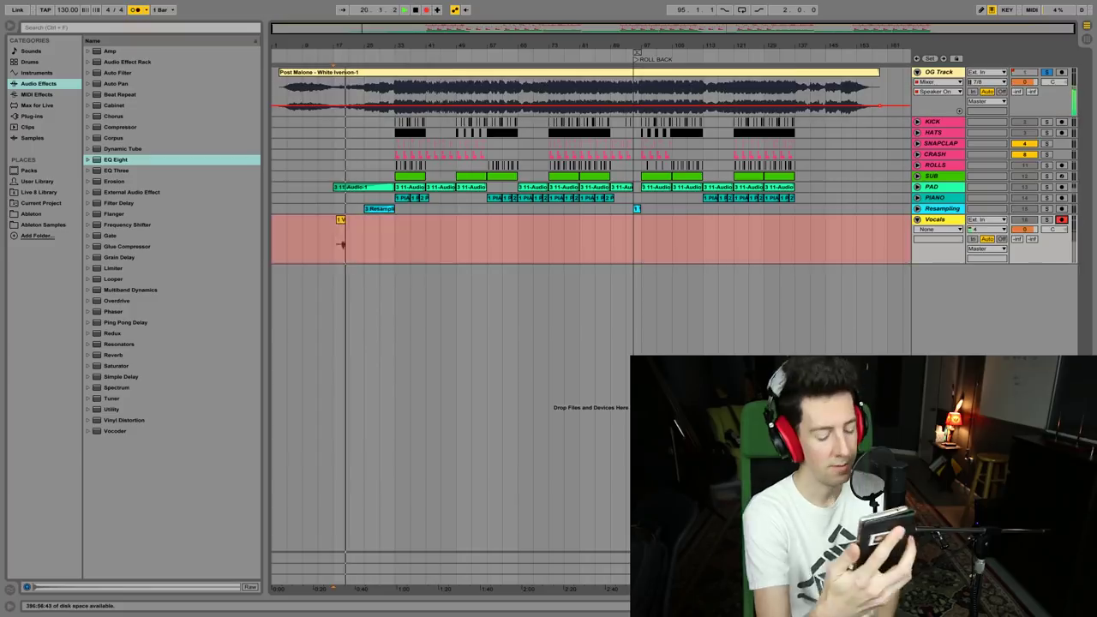
key("space")
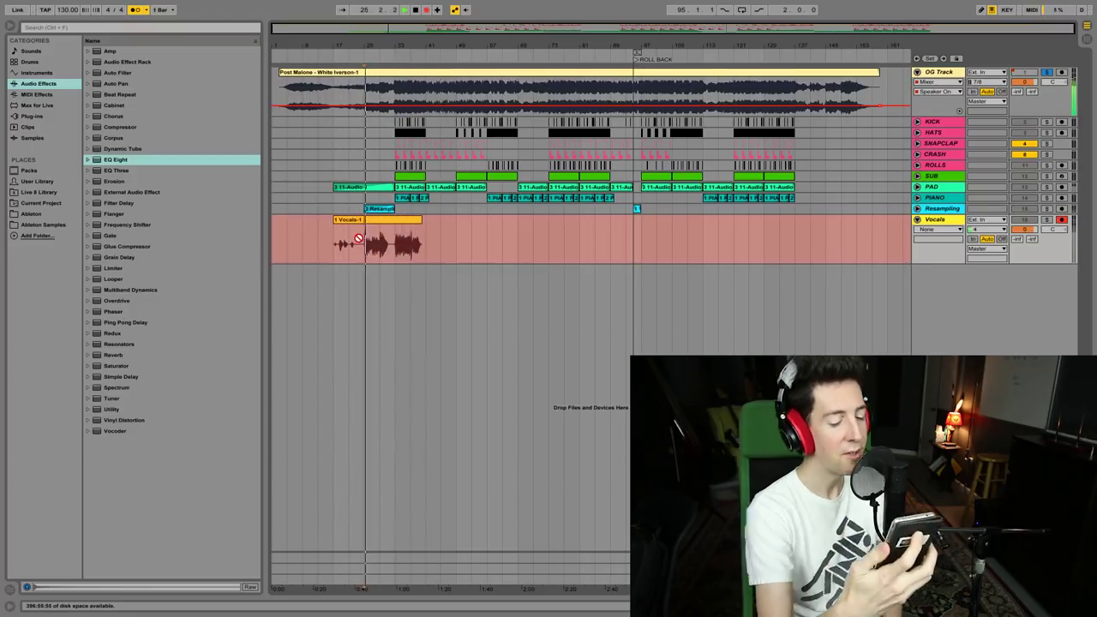
Record vocal takes from bar 25 on the second Vocals track and from bar 41 on the third.
key("F9")
key("space")
left_click(425, 335)
key("F9")
key("F9")
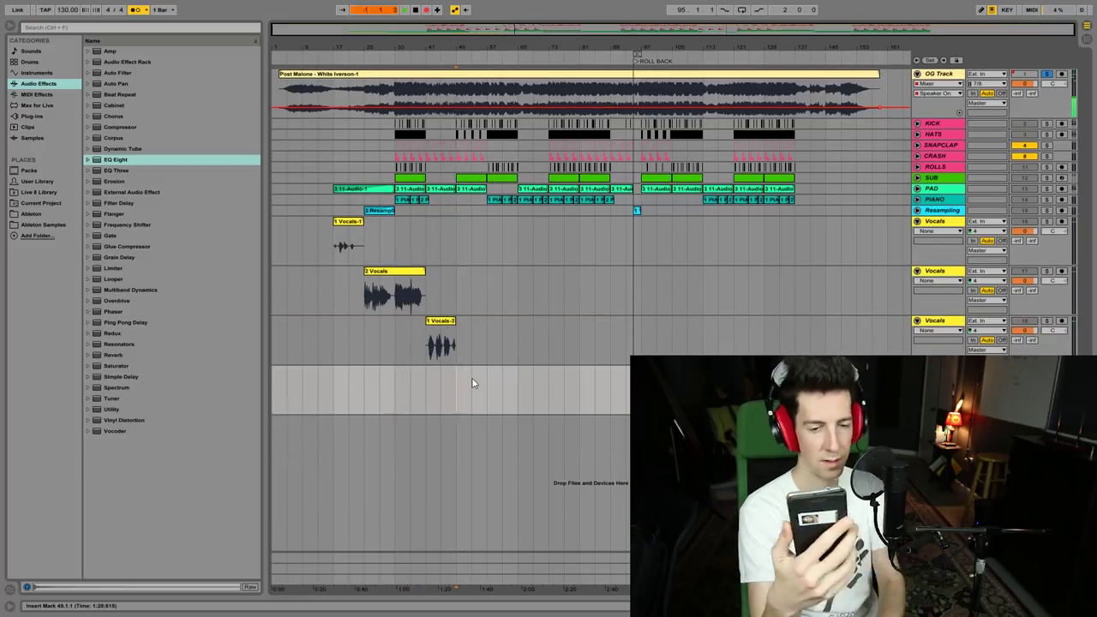
Record alternating verse takes on the third and fourth Vocals tracks between bars 49 and 65.
key("F9")
scroll(471, 383, "up", 3)
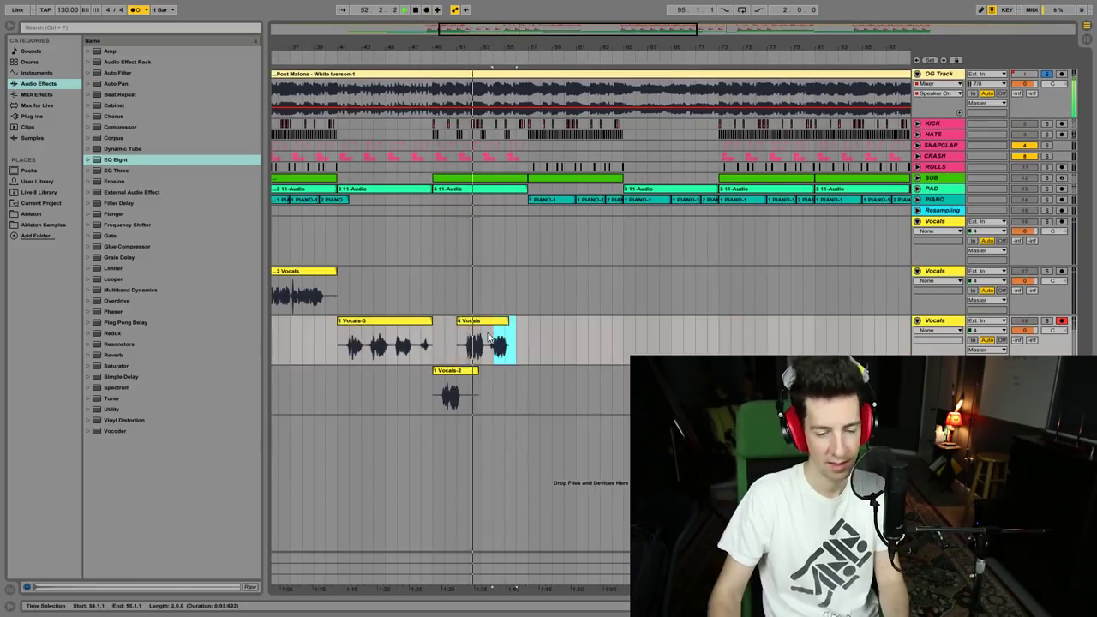
key("F9")
key("F9")
key("F9")
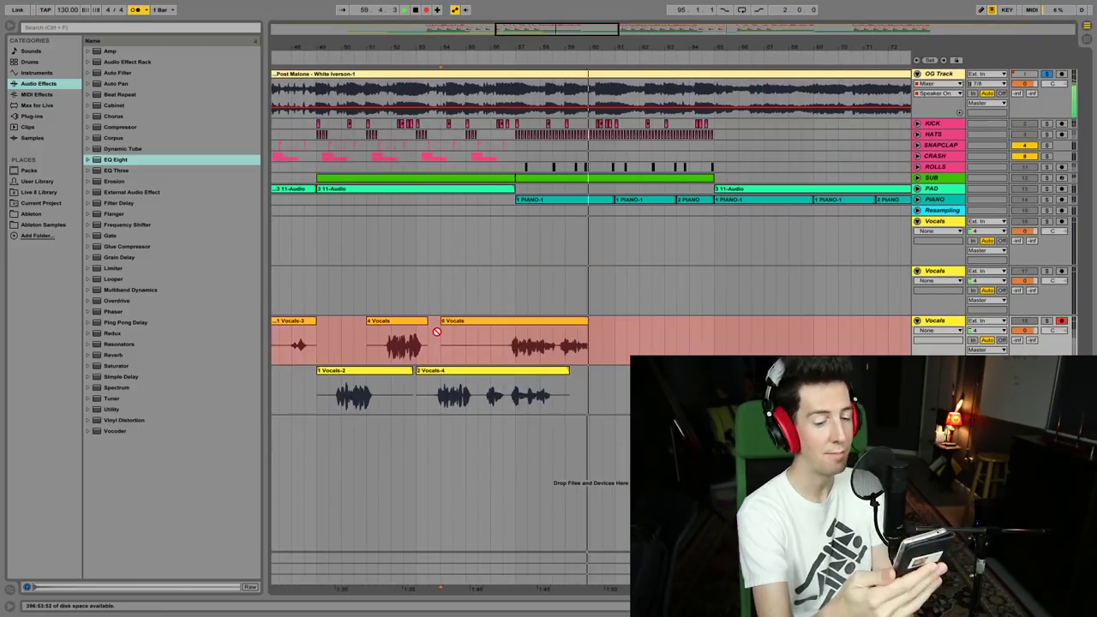
key("F9")
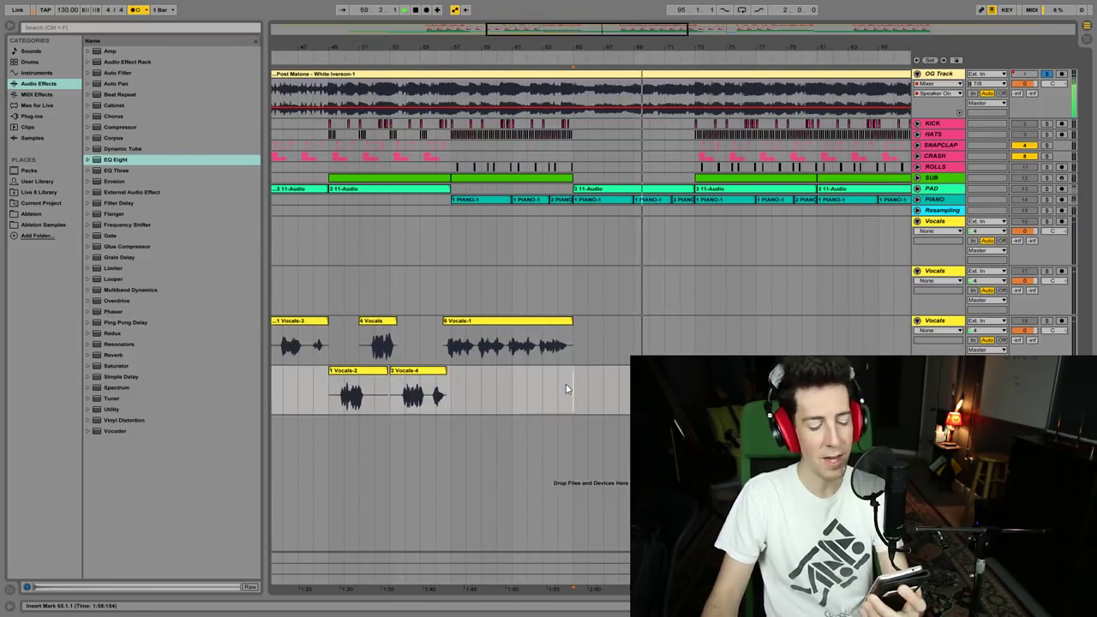
Record the vocal take from bar 65 to about bar 74 on the fourth Vocals track.
key("F9")
key("F9")
key("F9")
key("F9")
key("F9")
key("F9")
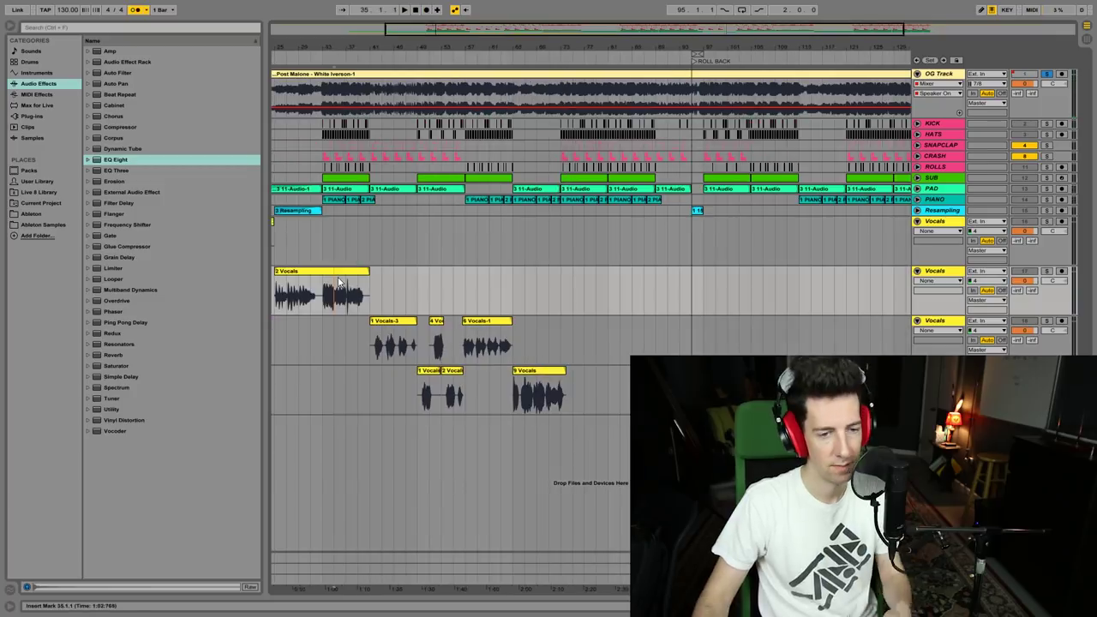
Fill bars 73 to 89 with hook vocals on the second Vocals track and record a take from about bar 88 on the third.
key("F9")
key("F9")
key("F9")
key("F9")
key("F9")
key("F9")
key("F9")
key("F9")
key("F9")
key("F9")
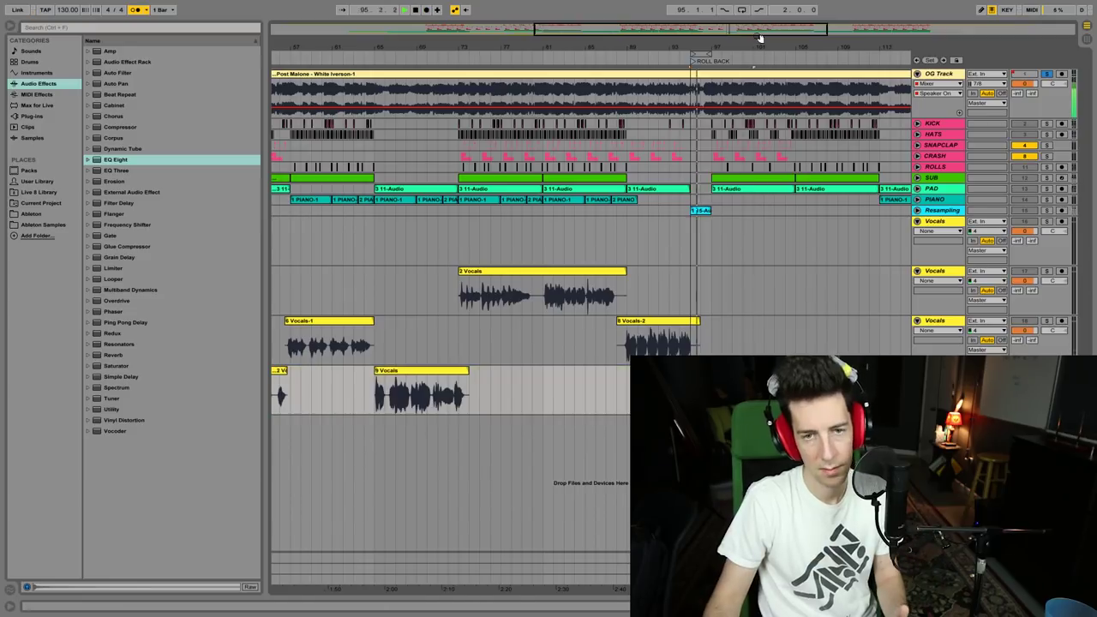
Record alternating takes on the third and fourth Vocals tracks from about bar 95 to bar 113.
key("F9")
key("F9")
key("F9")
key("F9")
key("F9")
key("F9")
key("F9")
key("F9")
key("F9")
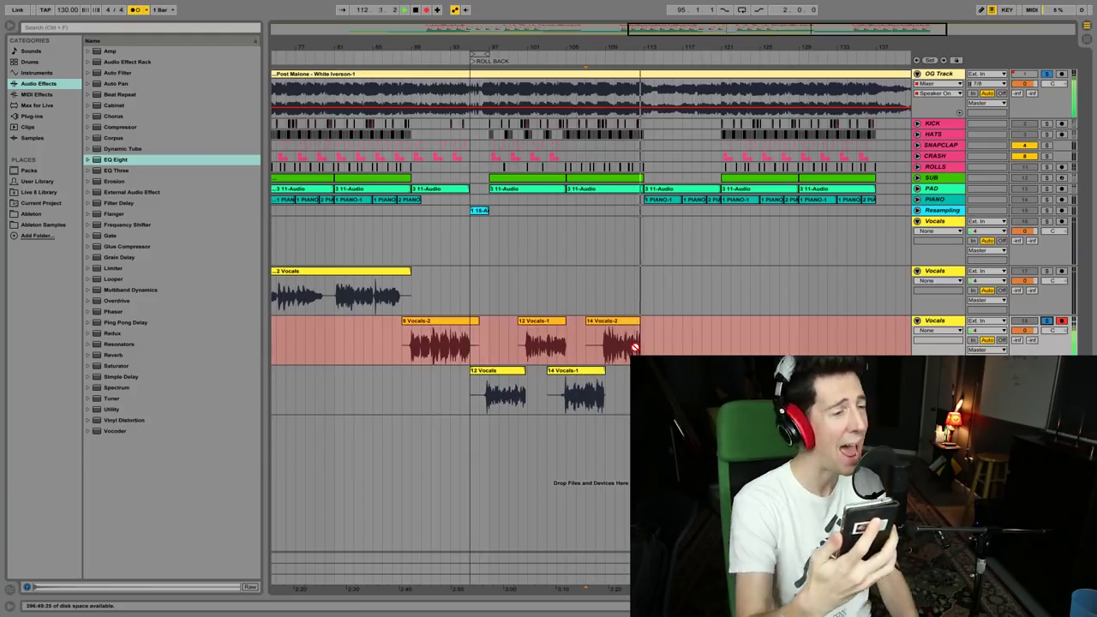
Select the section from bar 137 to about bar 157 on the first Harmony Vox track.
left_click_drag(771, 26, 775, 30)
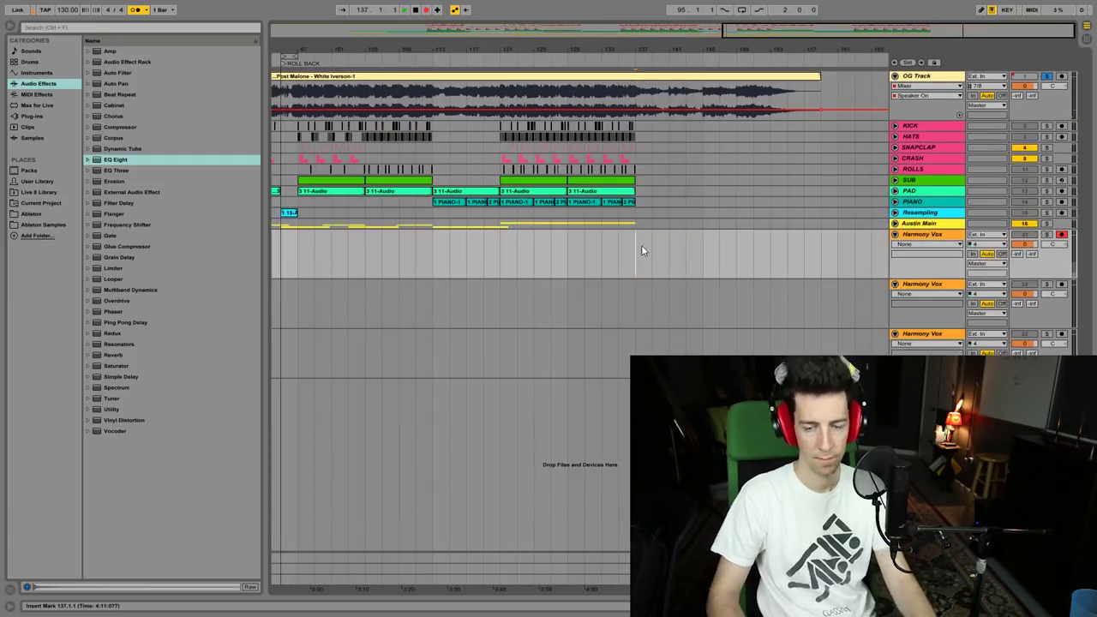
left_click_drag(644, 248, 808, 277)
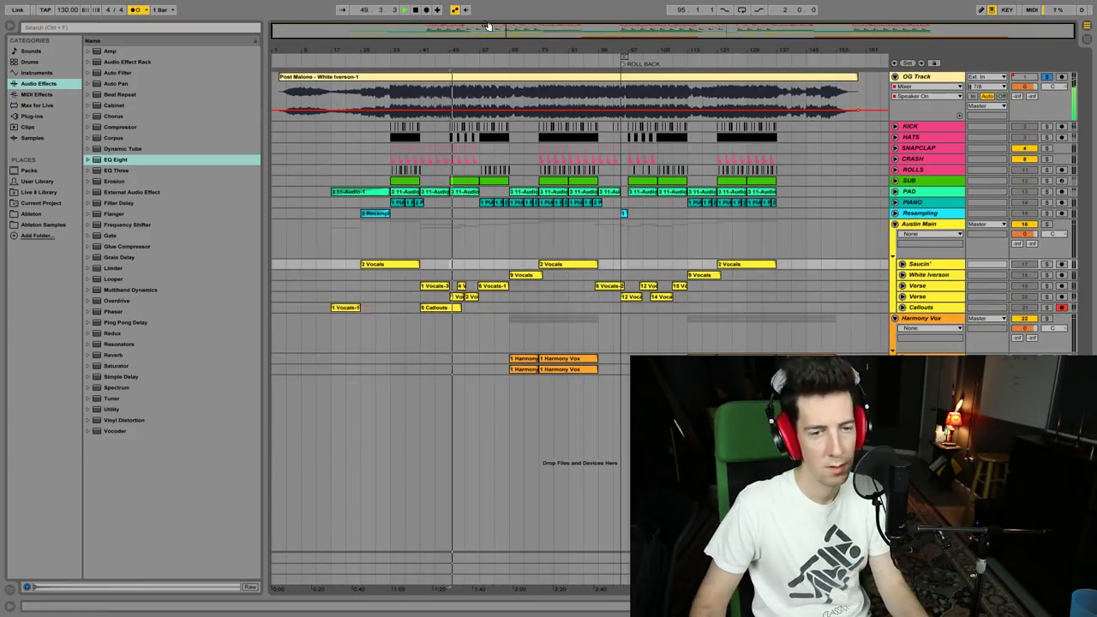
Record further Callouts takes from bar 49 to bar 65 and a harmony take from bar 89 to about bar 95.
left_click_drag(488, 26, 472, 305)
key("F9")
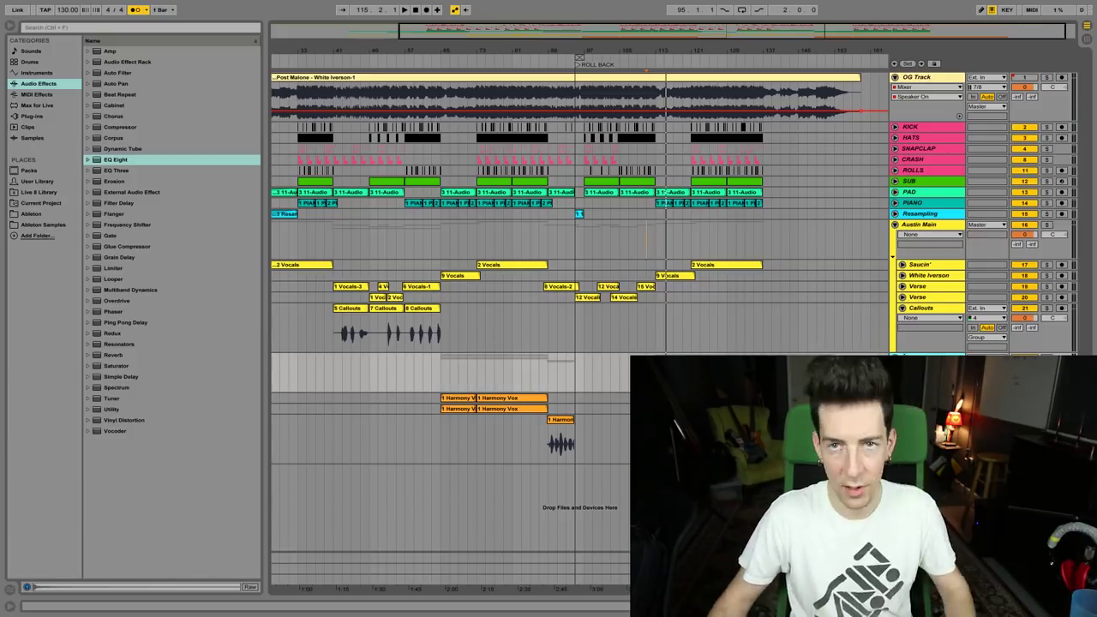
Play the harmony section and add the Six Seconds reverb preset to the Harmony Vox group.
key("space")
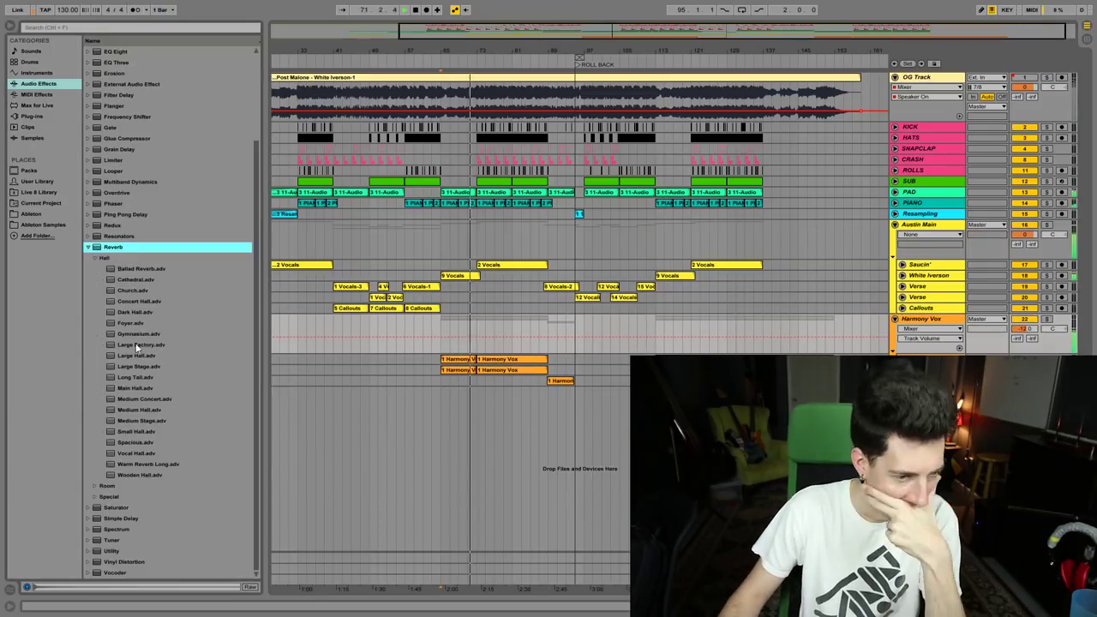
scroll(160, 285, "down", 2)
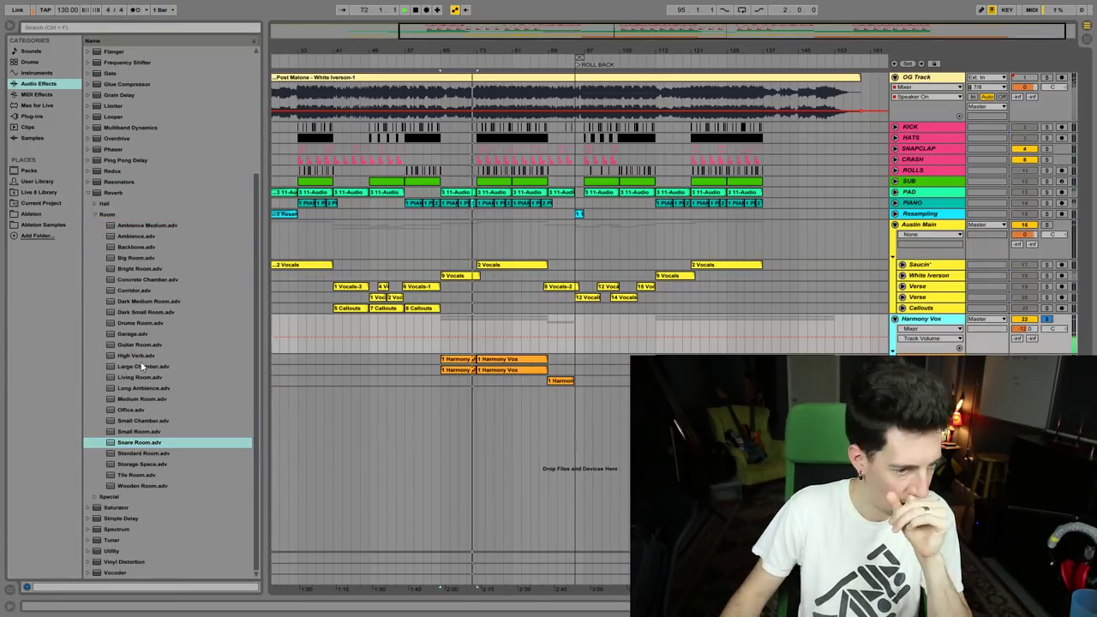
double_click(143, 454)
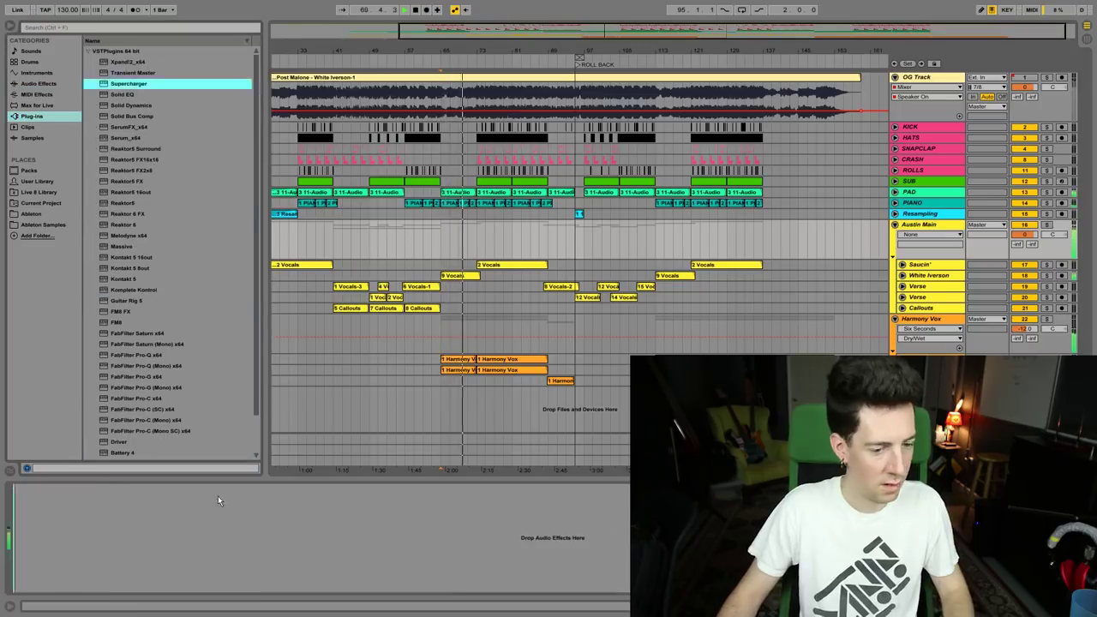
Add Supercharger with the Vocal preset and FabFilter Pro-Q x64 to the Austin Main group, and adjust one EQ band.
double_click(128, 84)
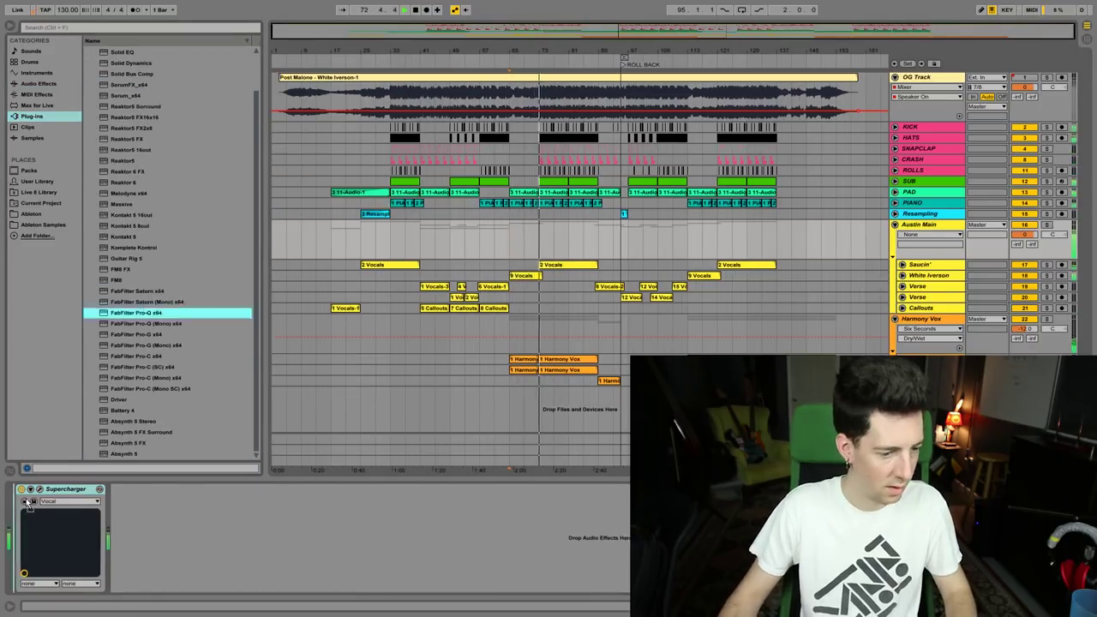
double_click(128, 312)
left_click_drag(306, 159, 334, 181)
left_click(550, 76)
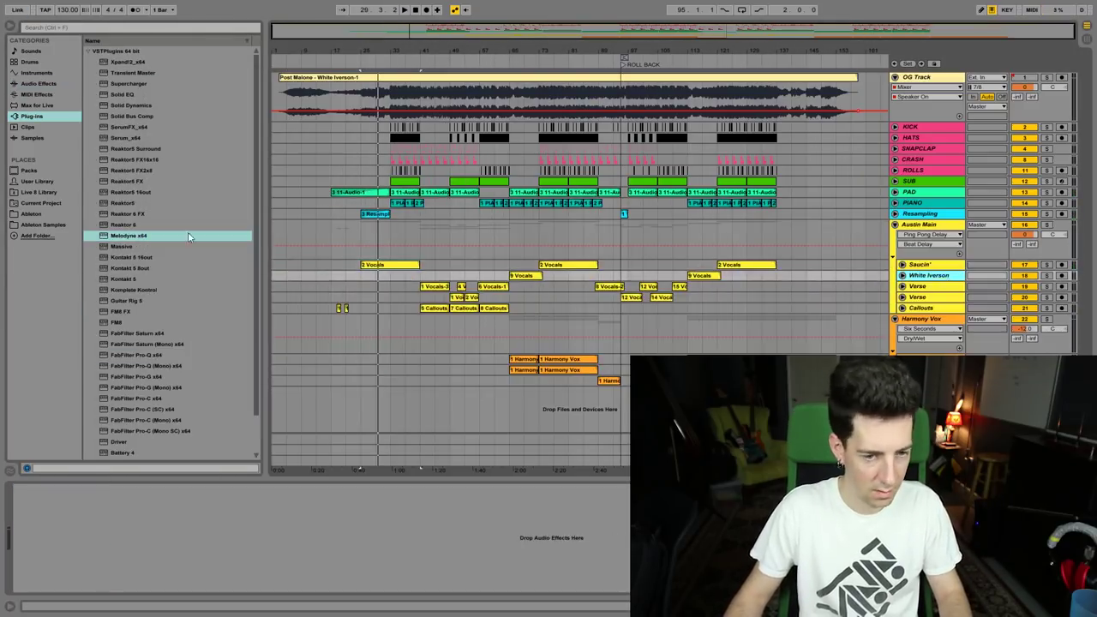
Insert Melodyne x64 on the White Iverson and Verse vocal tracks and reposition its editor window.
double_click(128, 234)
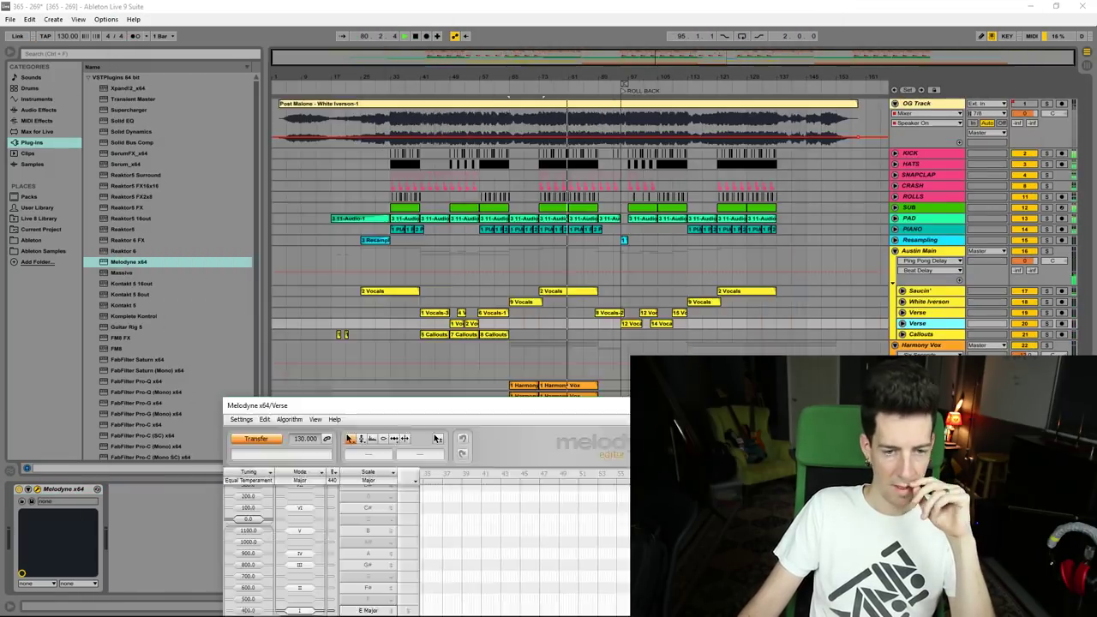
left_click_drag(668, 399, 648, 102)
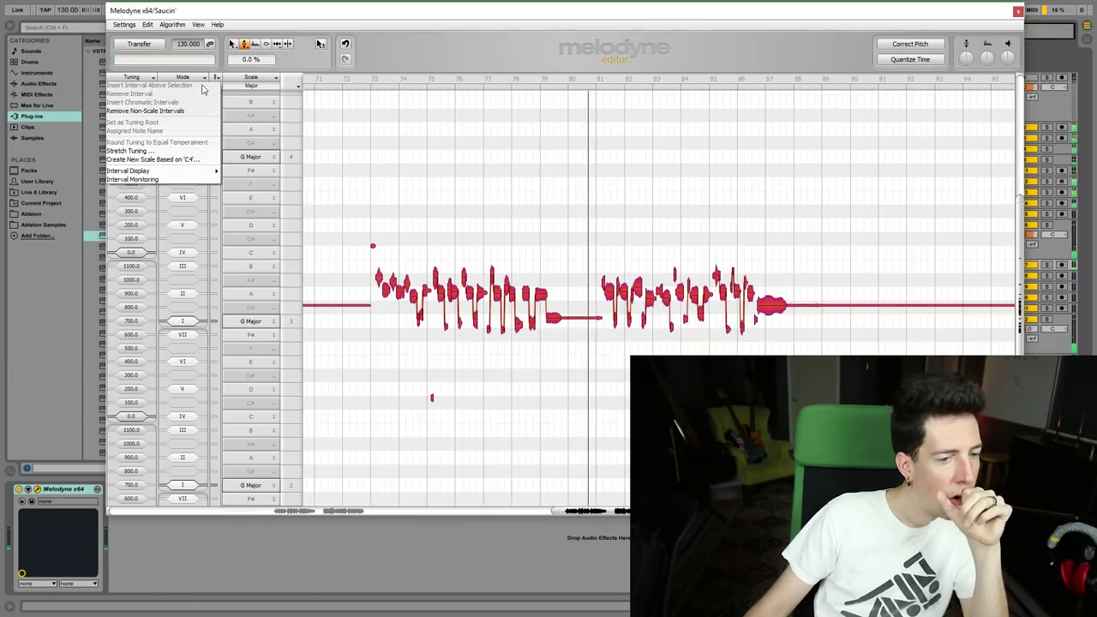
Set Melodyne's scale for the Saucin' vocal to D Minor and raise the notes' pitch center correction to about the maximum.
left_click(147, 27)
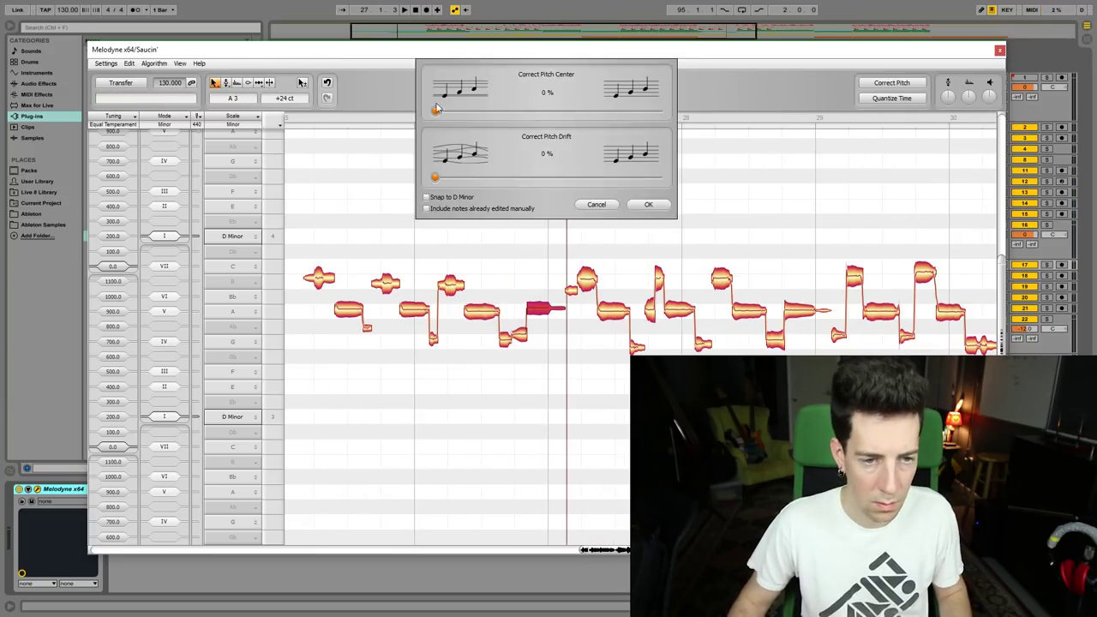
left_click_drag(436, 109, 656, 110)
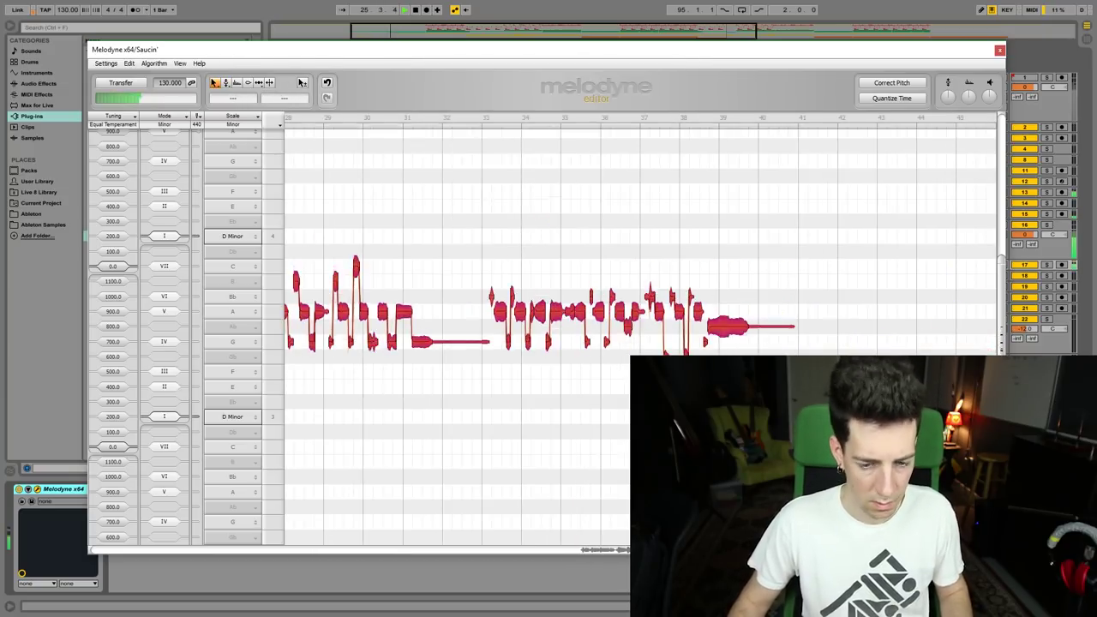
left_click(489, 416)
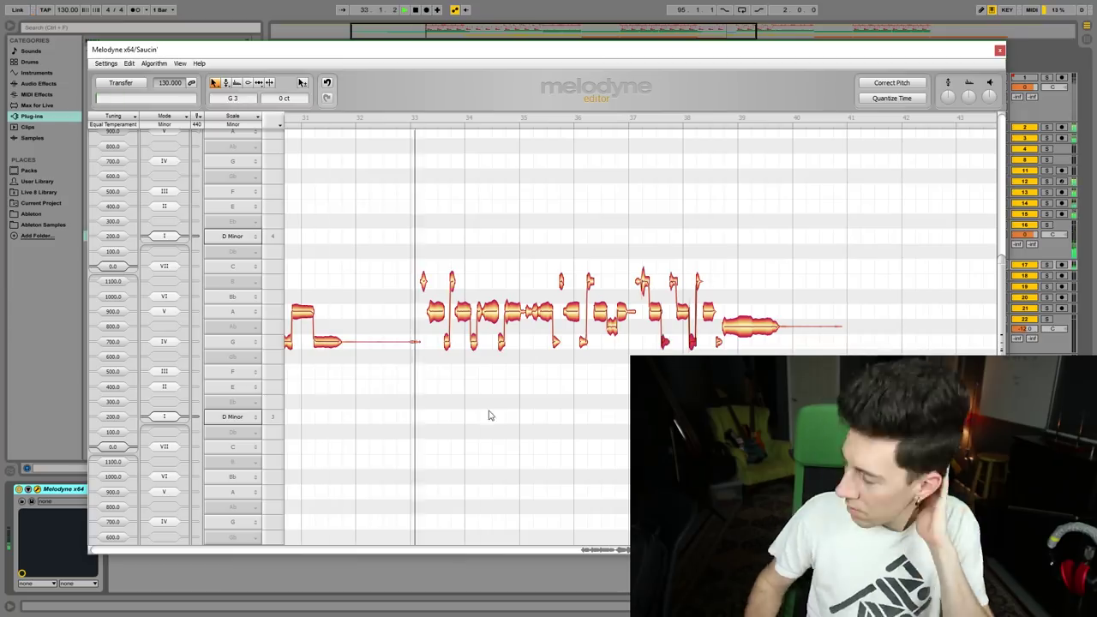